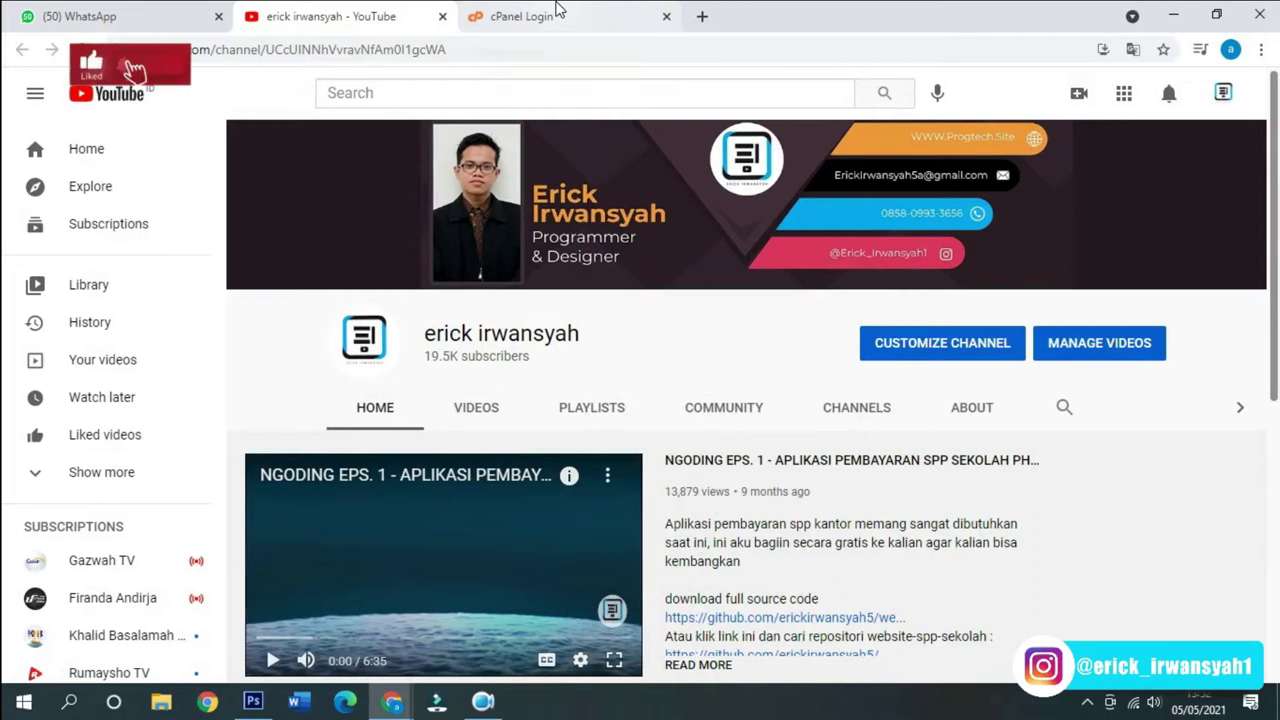
Switch from the YouTube channel to the cPanel Login browser tab
{"action": "left_click", "coordinate": [557, 10]}
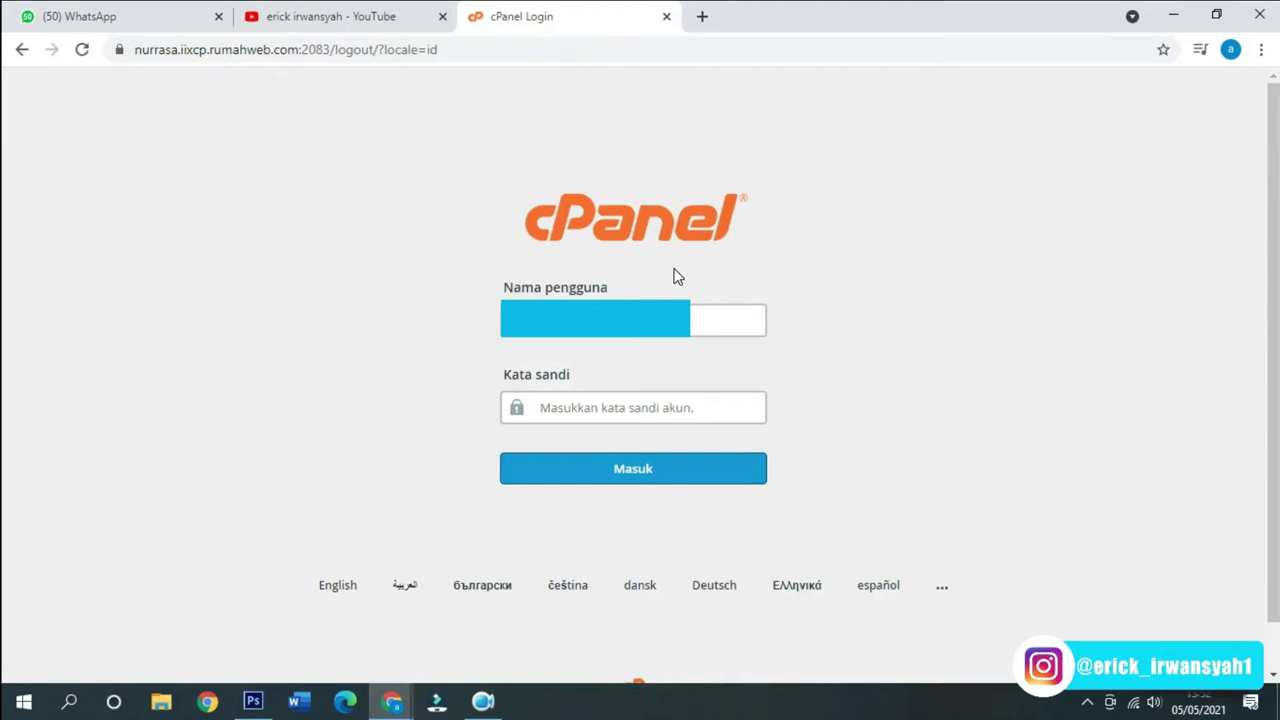
Enter the hosting account password and submit the cPanel login
{"action": "type", "text": "********"}
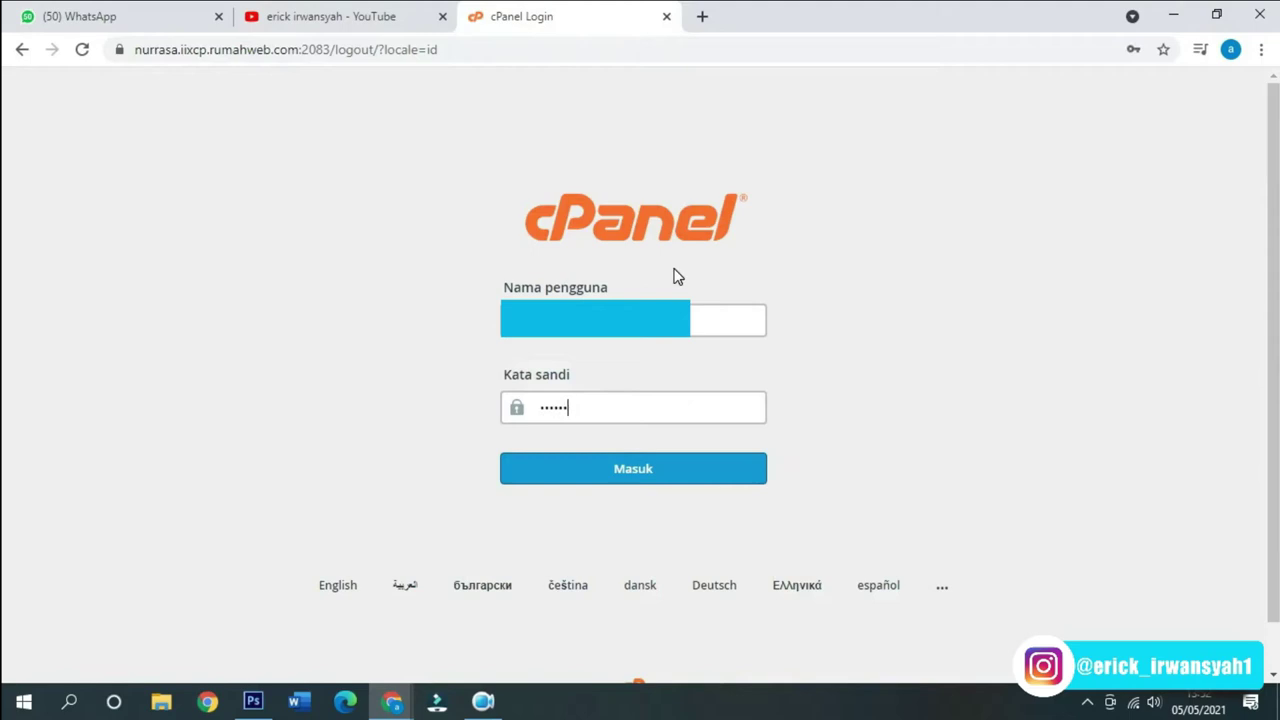
{"action": "key", "text": "Return"}
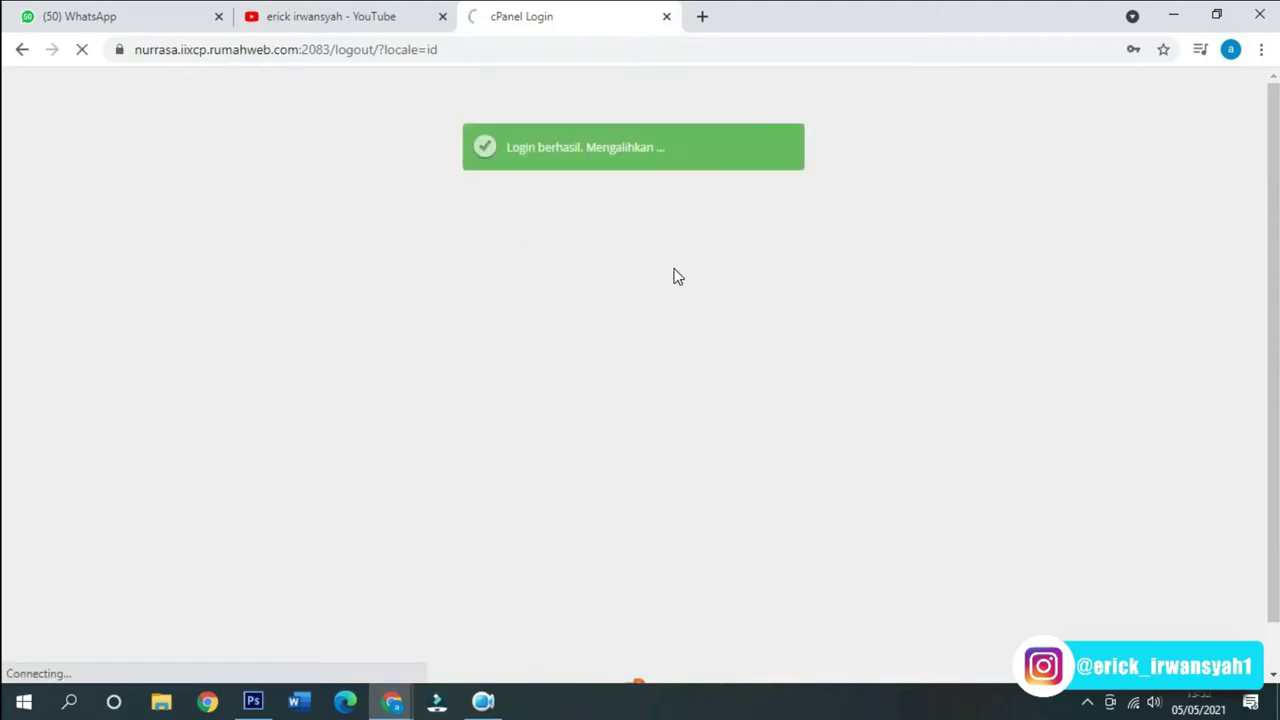
{"action": "scroll", "coordinate": [675, 276], "scroll_direction": "down", "scroll_amount": 2}
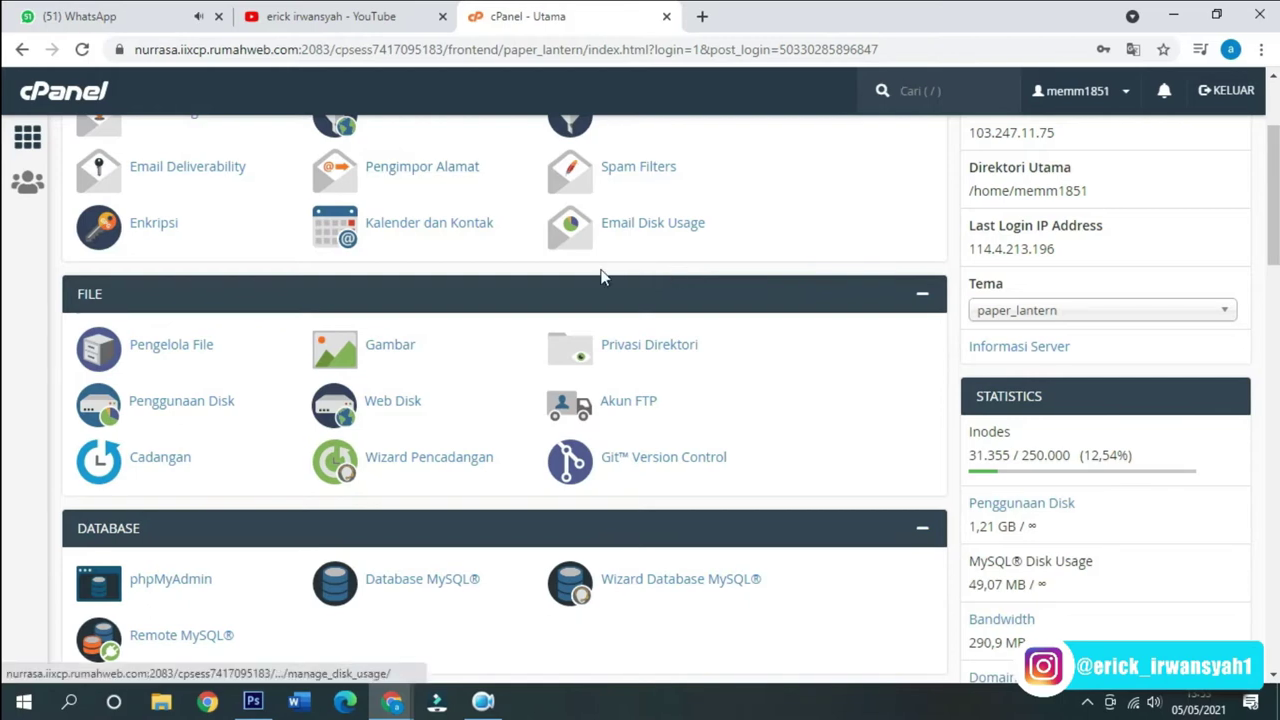
{"action": "scroll", "coordinate": [601, 277], "scroll_direction": "down", "scroll_amount": 3}
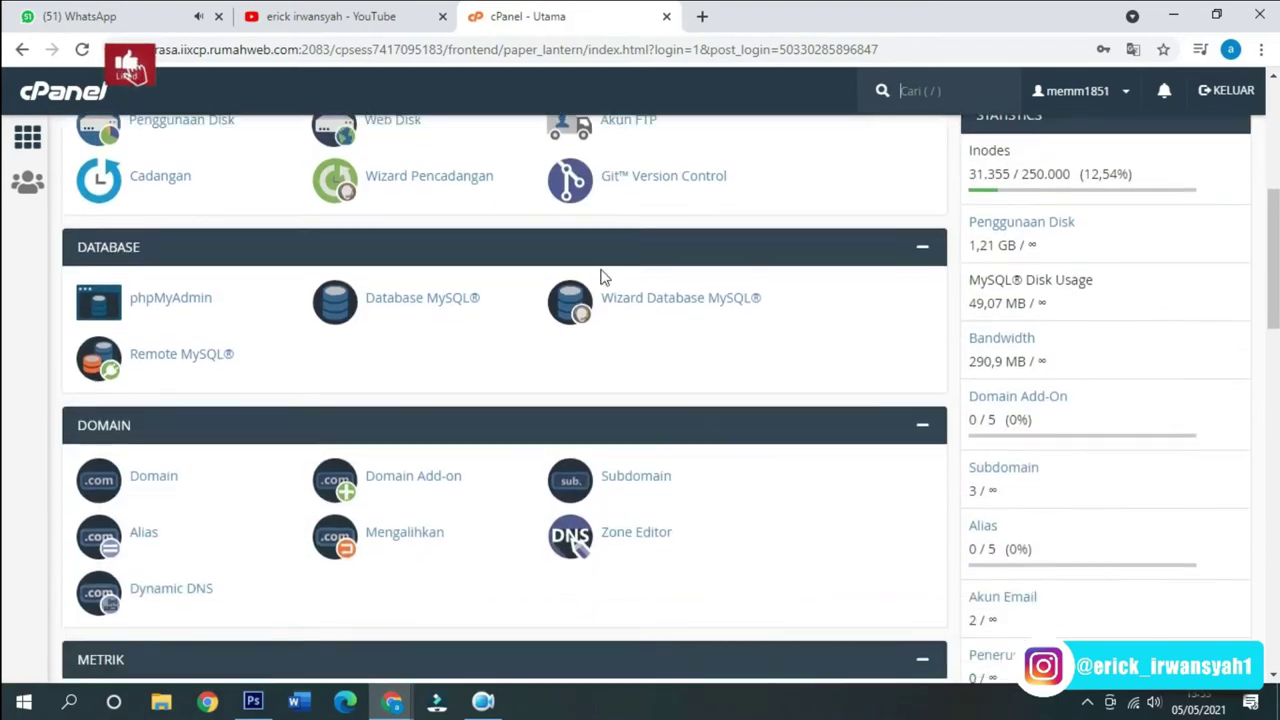
{"action": "scroll", "coordinate": [601, 277], "scroll_direction": "down", "scroll_amount": 1}
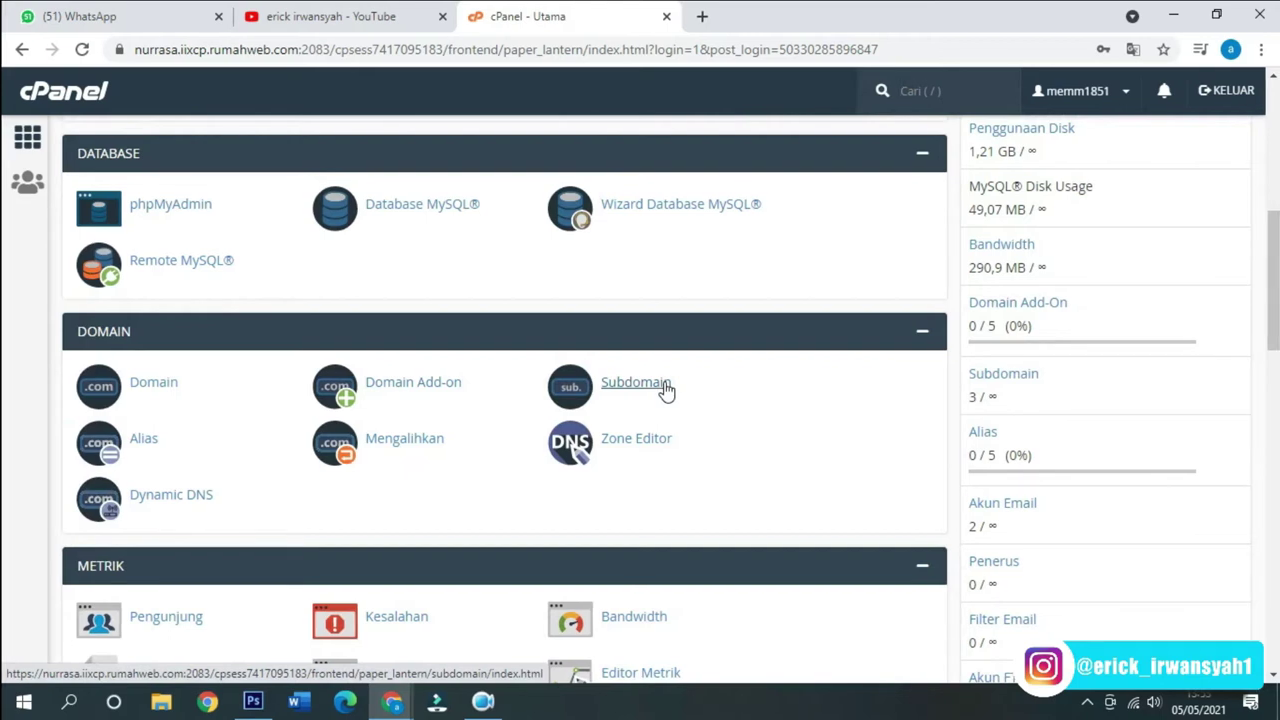
Fill the new subdomain form with 'info' on memiles.co.id, document root /public_html/info
{"action": "left_click", "coordinate": [666, 390]}
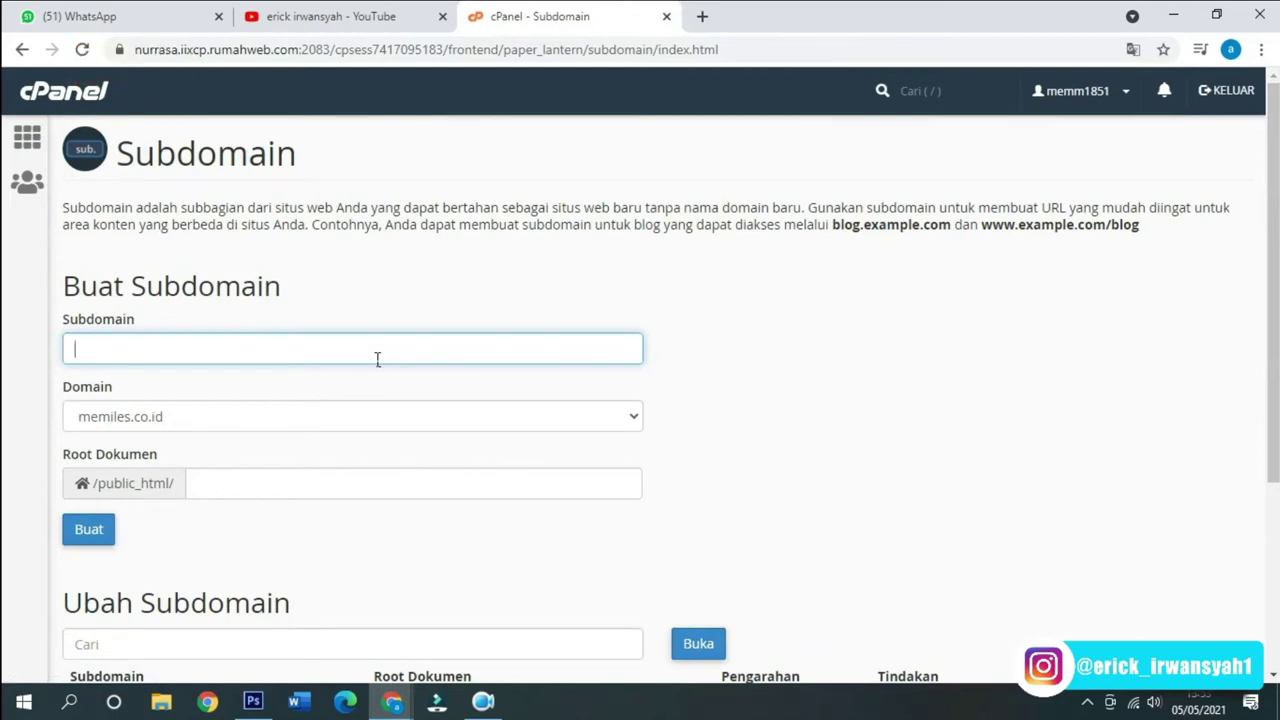
{"action": "type", "text": "info"}
{"action": "left_click", "coordinate": [634, 416]}
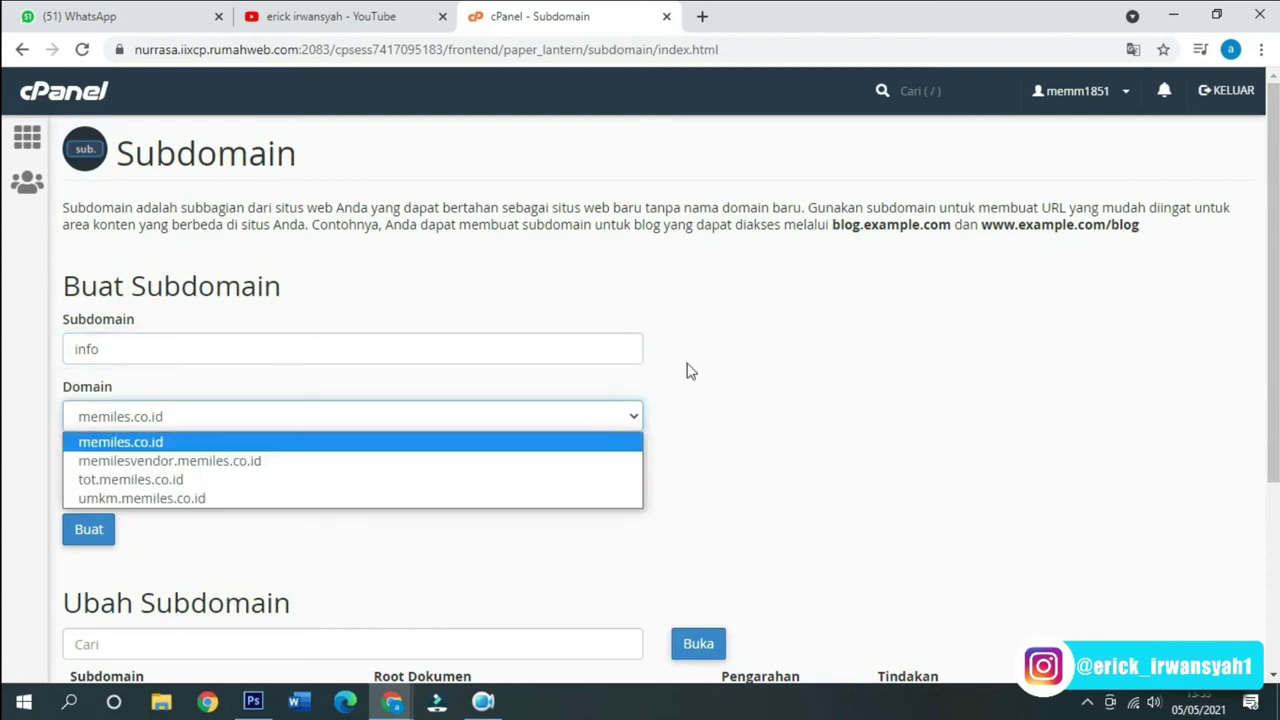
{"action": "left_click", "coordinate": [344, 432]}
{"action": "left_click", "coordinate": [344, 426]}
{"action": "left_click", "coordinate": [346, 445]}
{"action": "left_click", "coordinate": [352, 426]}
{"action": "left_click", "coordinate": [358, 461]}
{"action": "left_click", "coordinate": [386, 416]}
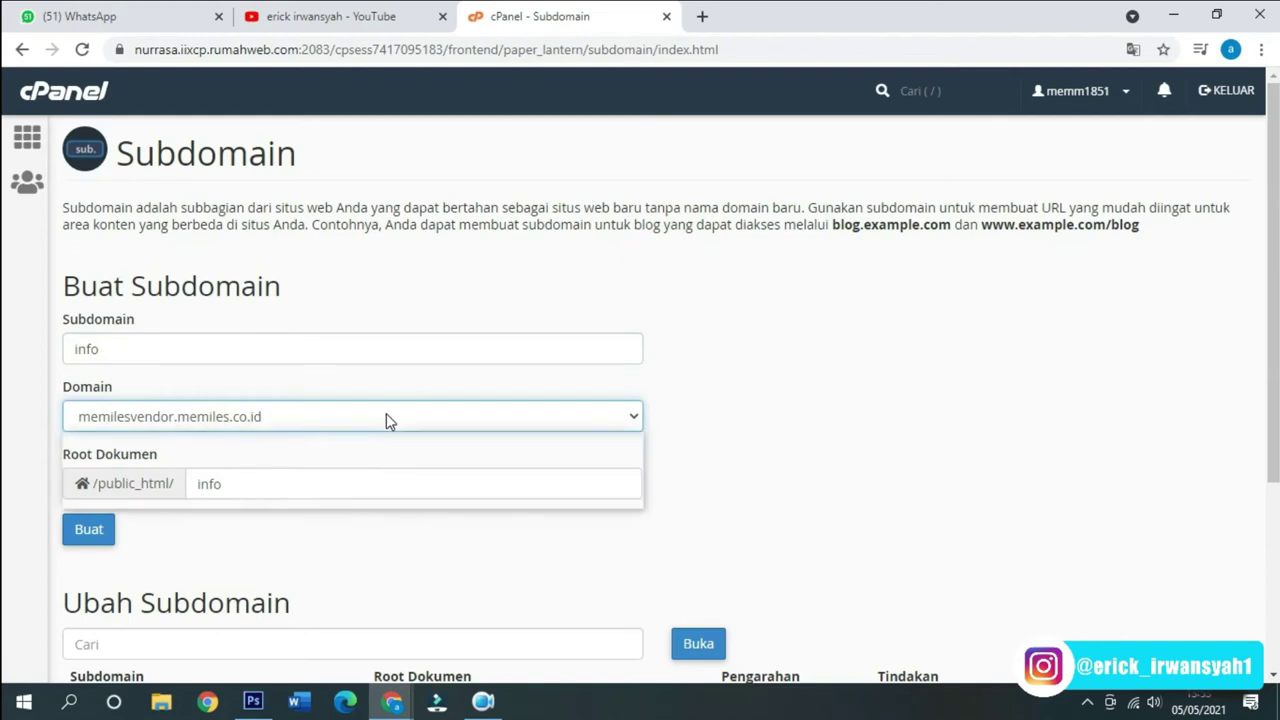
{"action": "left_click", "coordinate": [386, 431]}
{"action": "left_click", "coordinate": [789, 466]}
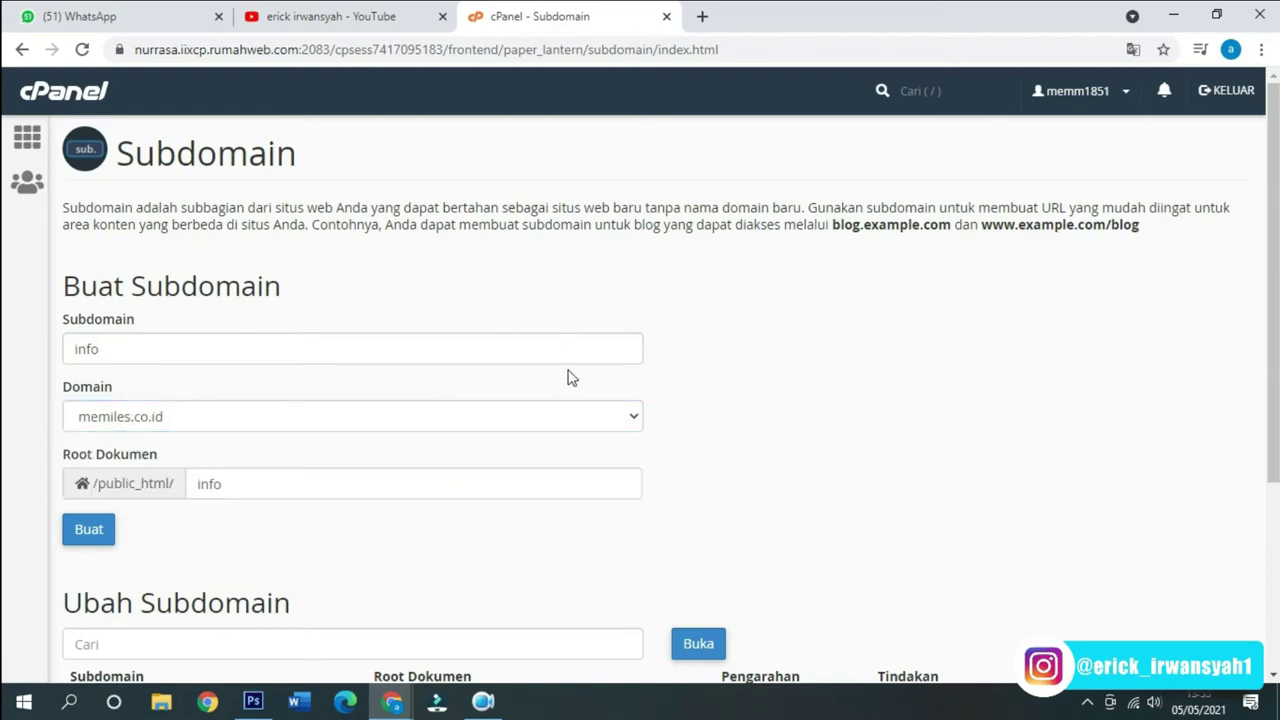
{"action": "scroll", "coordinate": [603, 425], "scroll_direction": "down", "scroll_amount": 1}
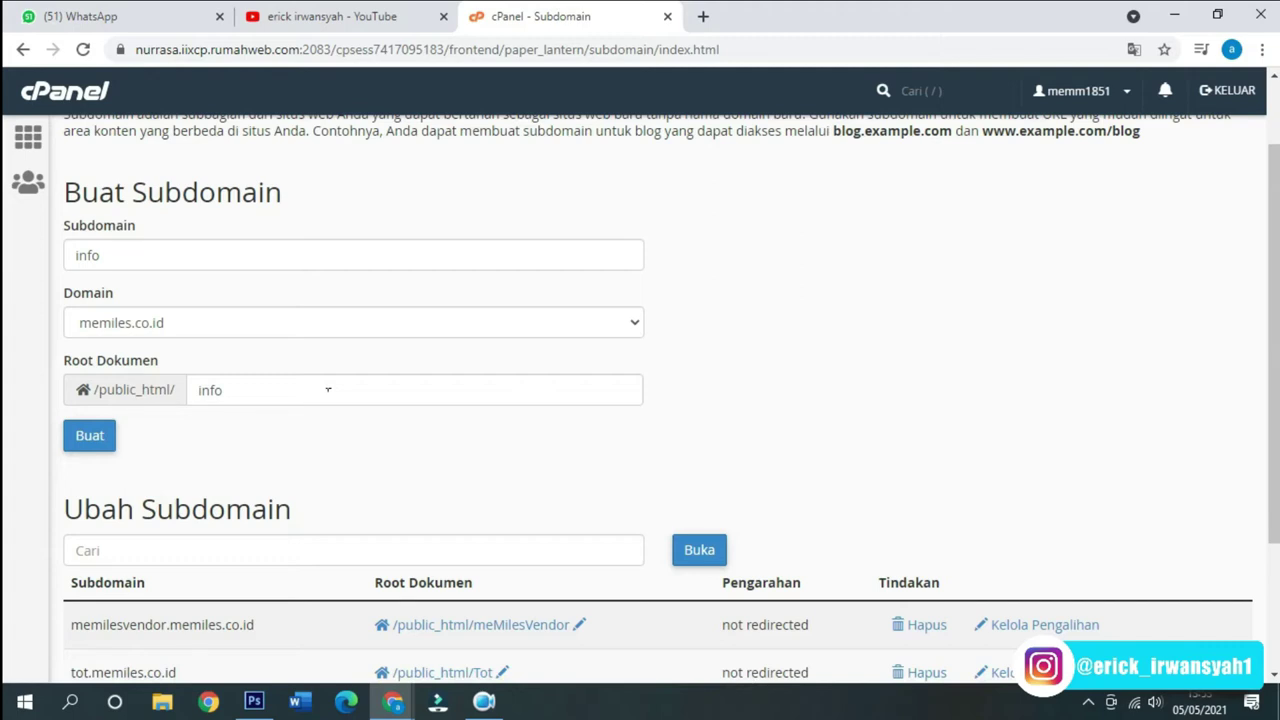
Create the info.memiles.co.id subdomain and return to the subdomain form
{"action": "left_click", "coordinate": [92, 442]}
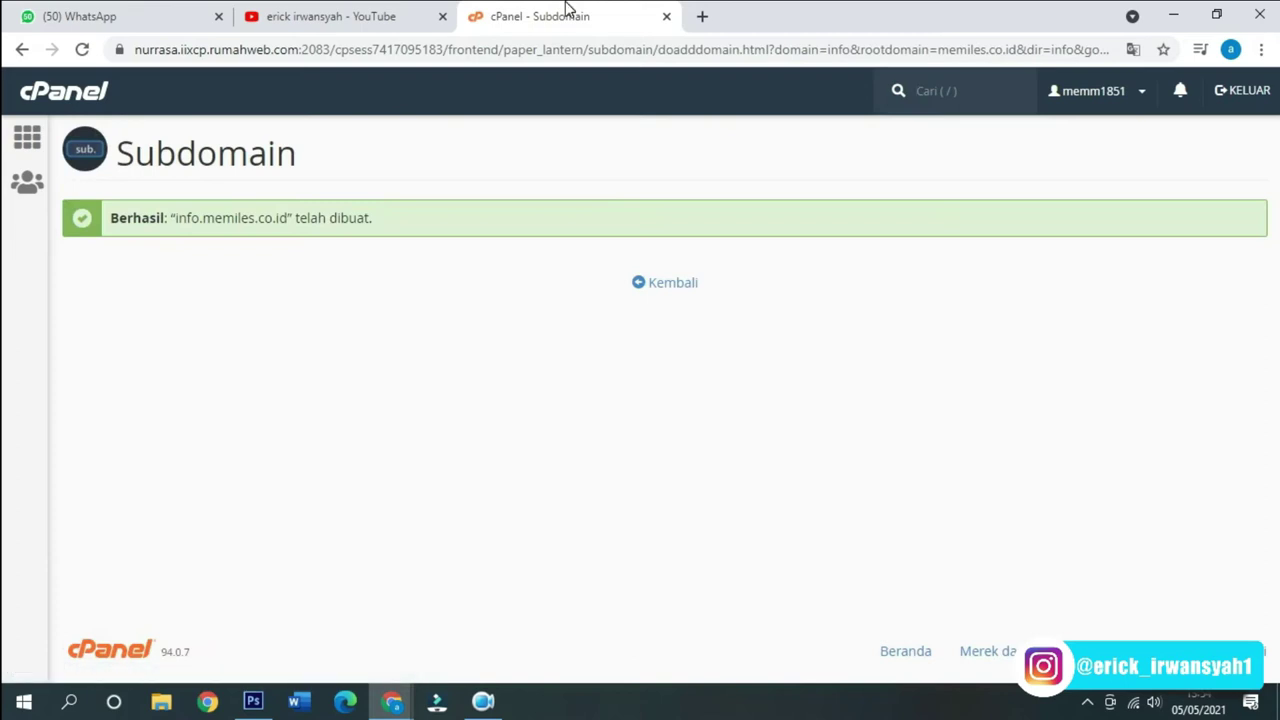
{"action": "left_click", "coordinate": [178, 218]}
{"action": "left_click_drag", "start_coordinate": [178, 218], "coordinate": [388, 220]}
{"action": "left_click", "coordinate": [700, 314]}
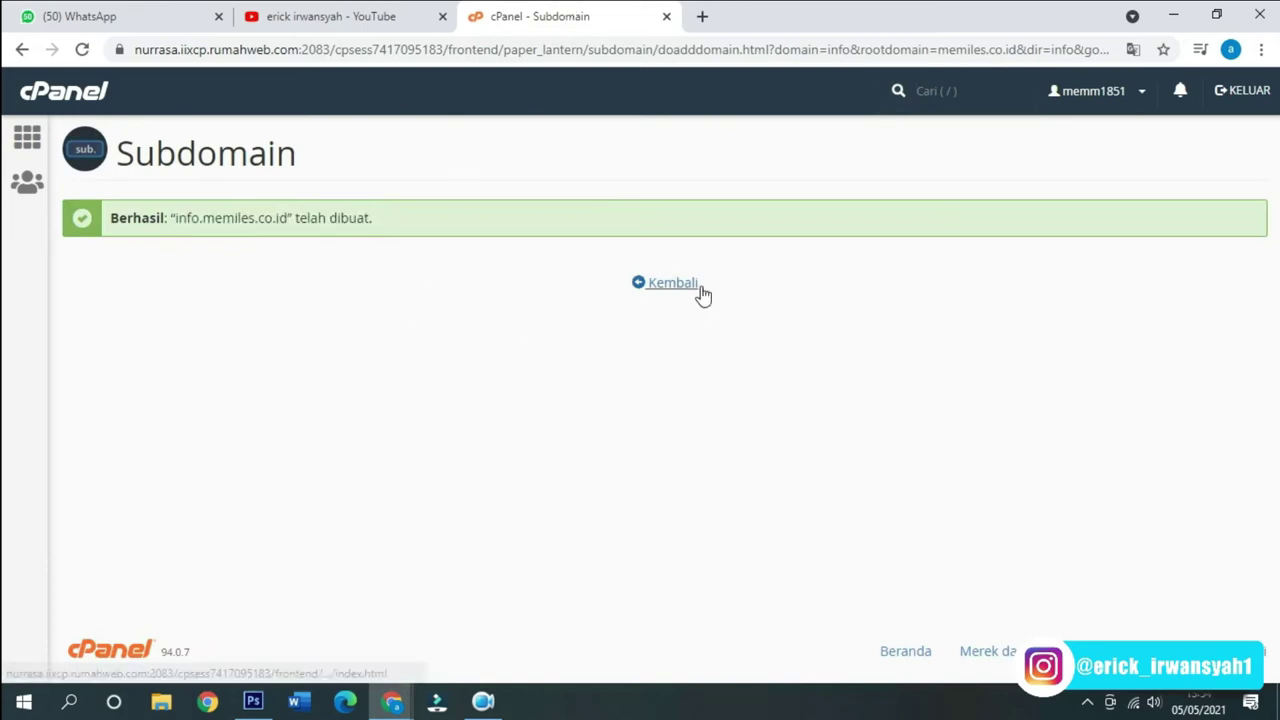
{"action": "left_click", "coordinate": [700, 290]}
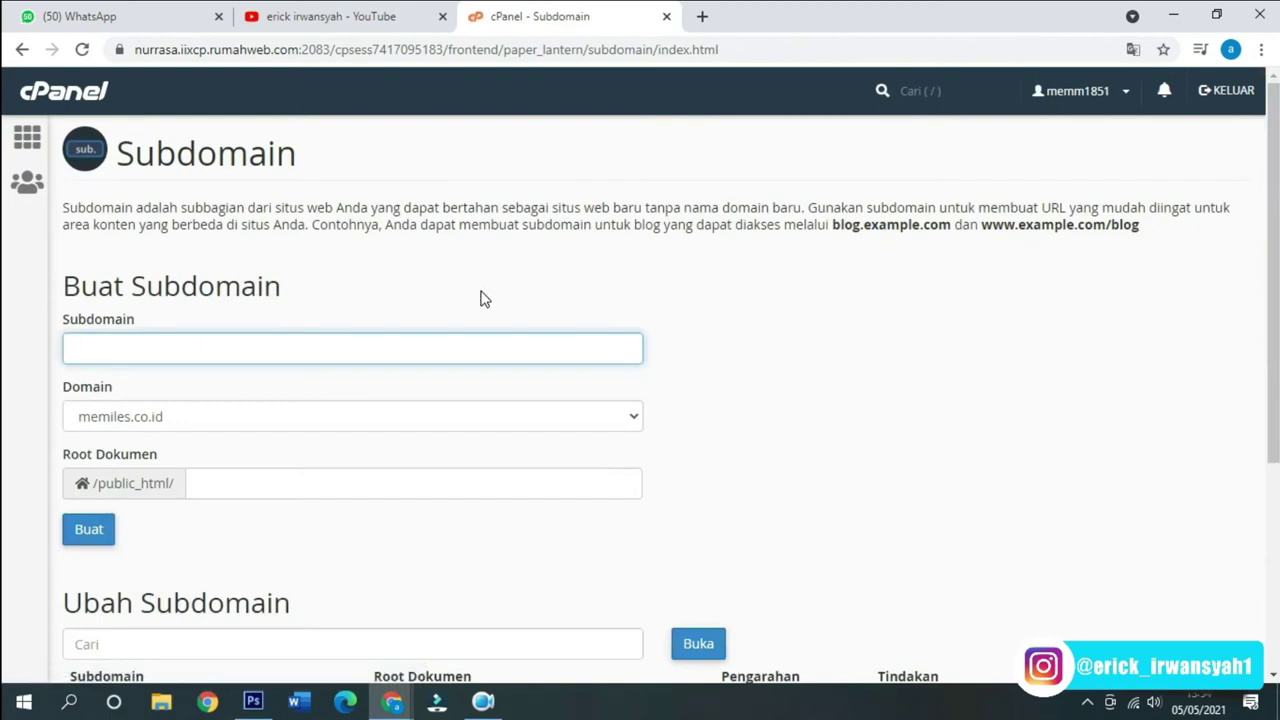
Confirm info.memiles.co.id is listed with root /public_html/info, then go to the cPanel home
{"action": "scroll", "coordinate": [866, 288], "scroll_direction": "down", "scroll_amount": 3}
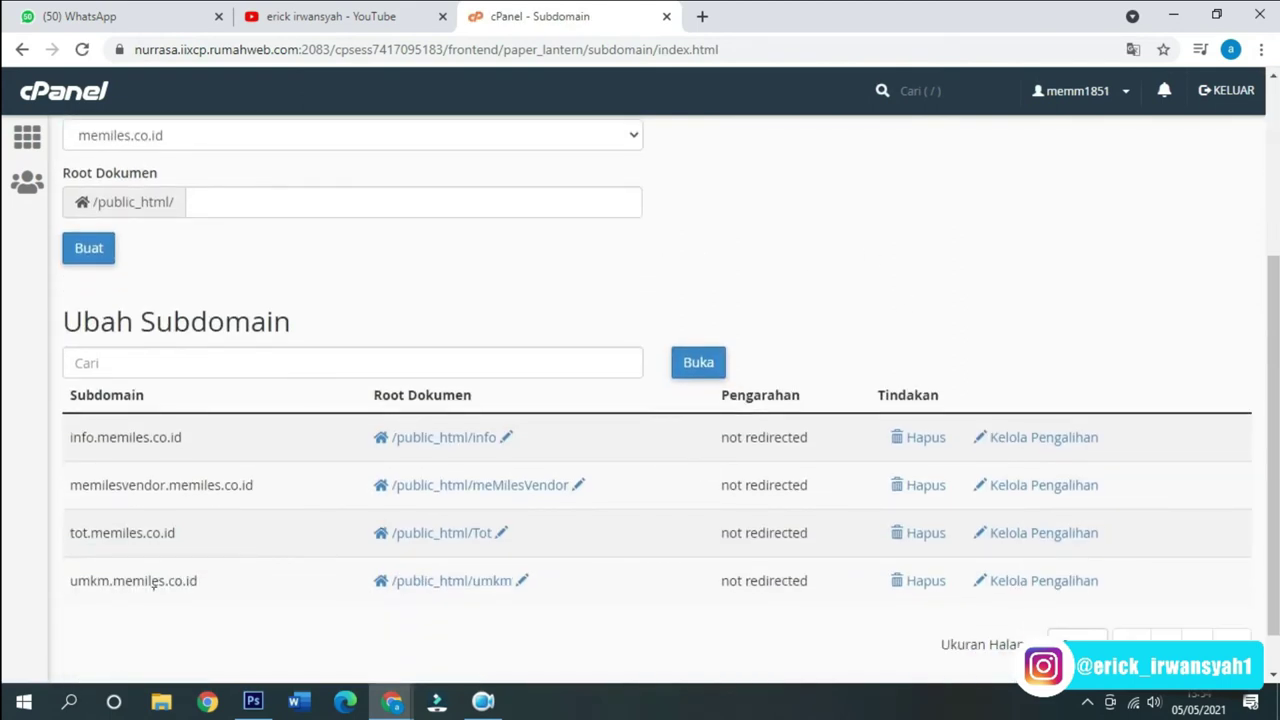
{"action": "left_click_drag", "start_coordinate": [71, 440], "coordinate": [220, 448]}
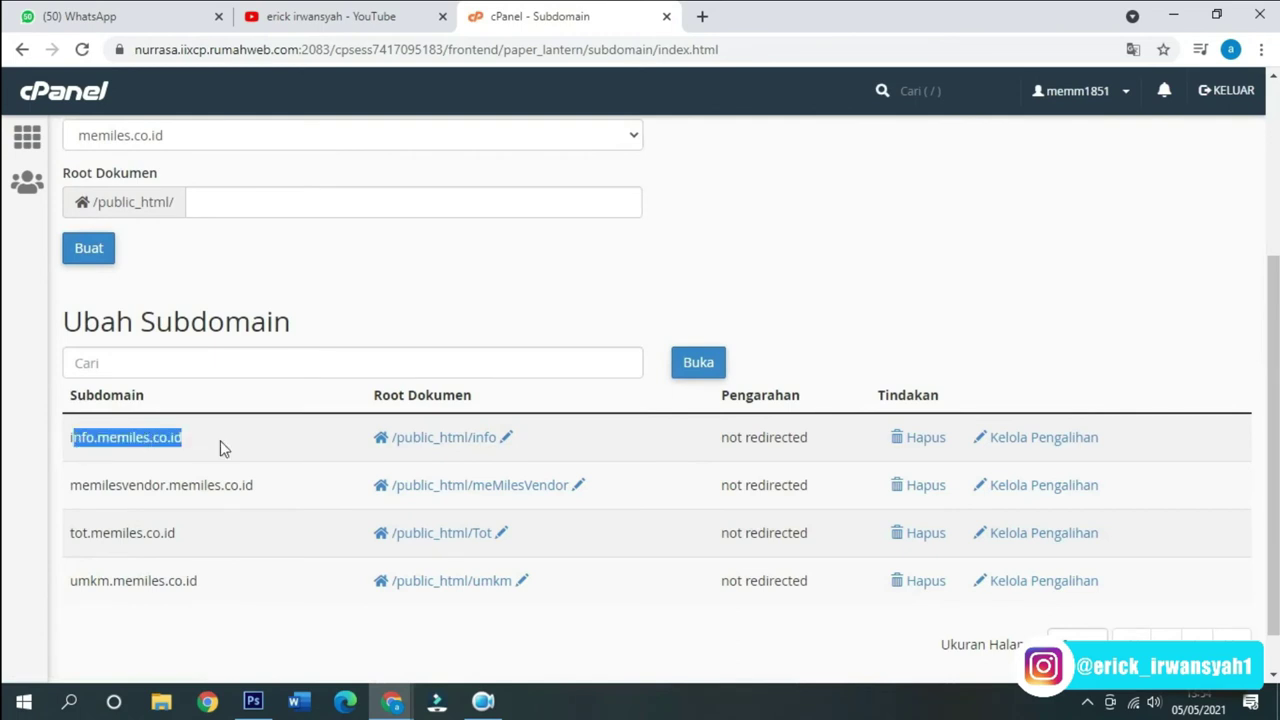
{"action": "left_click", "coordinate": [312, 443]}
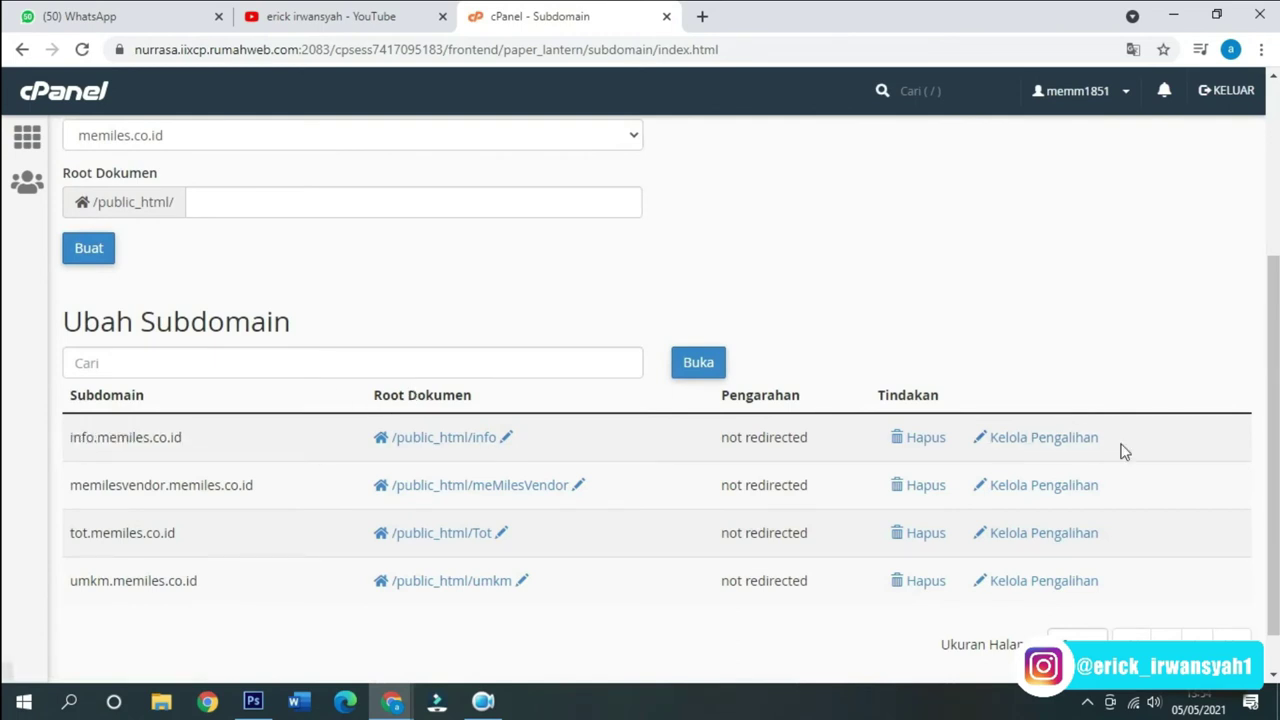
{"action": "scroll", "coordinate": [514, 377], "scroll_direction": "up", "scroll_amount": 3}
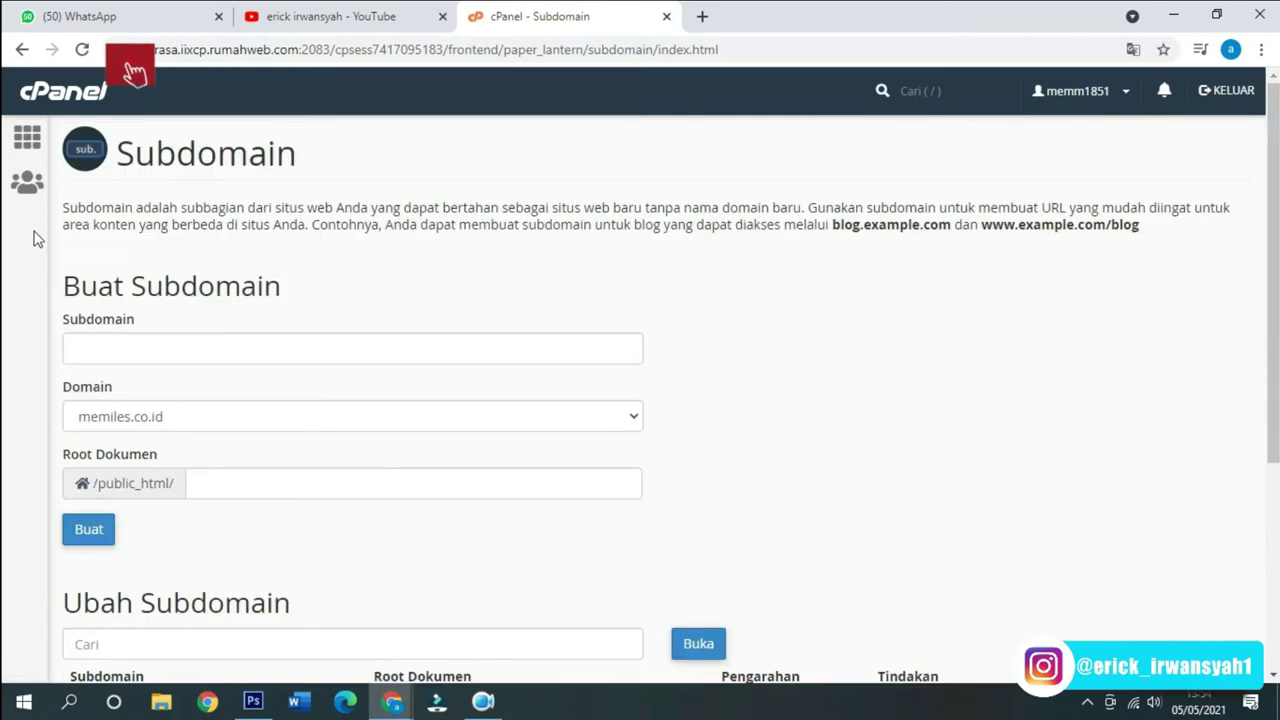
{"action": "left_click", "coordinate": [38, 142]}
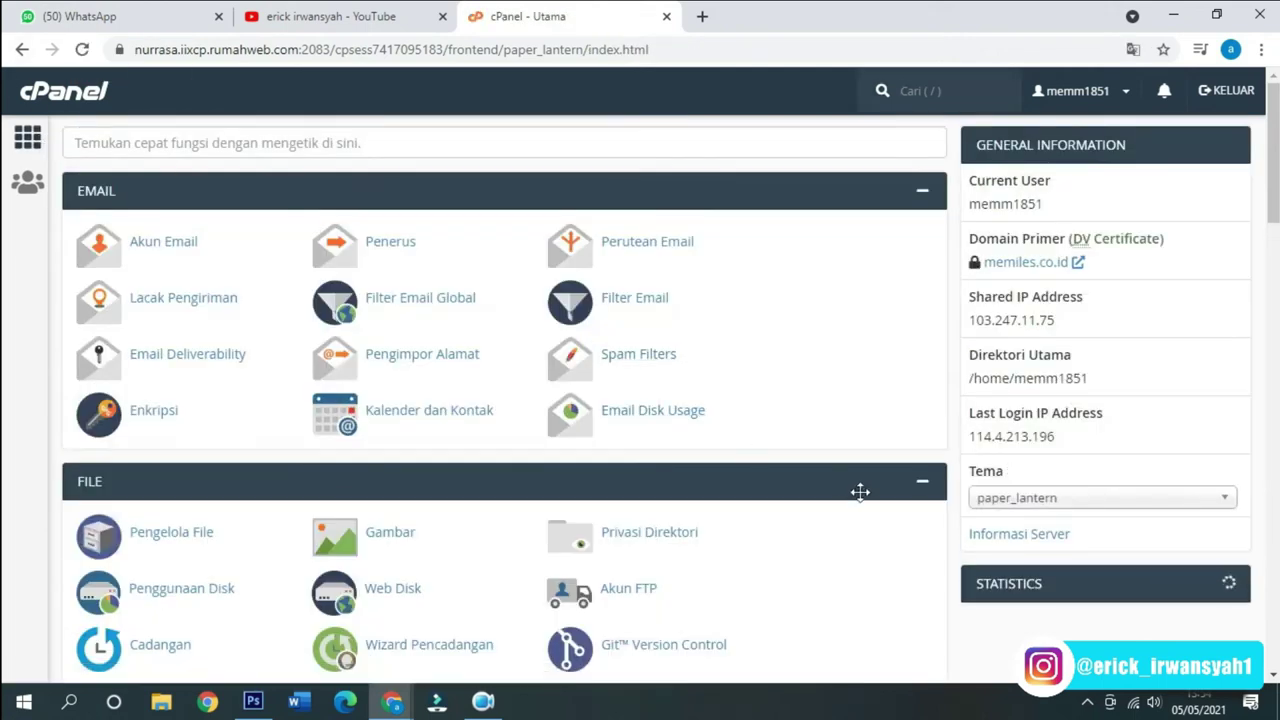
Open the WordPress installer from Softaculous Apps Installer, showing version 5.7.1
{"action": "scroll", "coordinate": [860, 491], "scroll_direction": "down", "scroll_amount": 6}
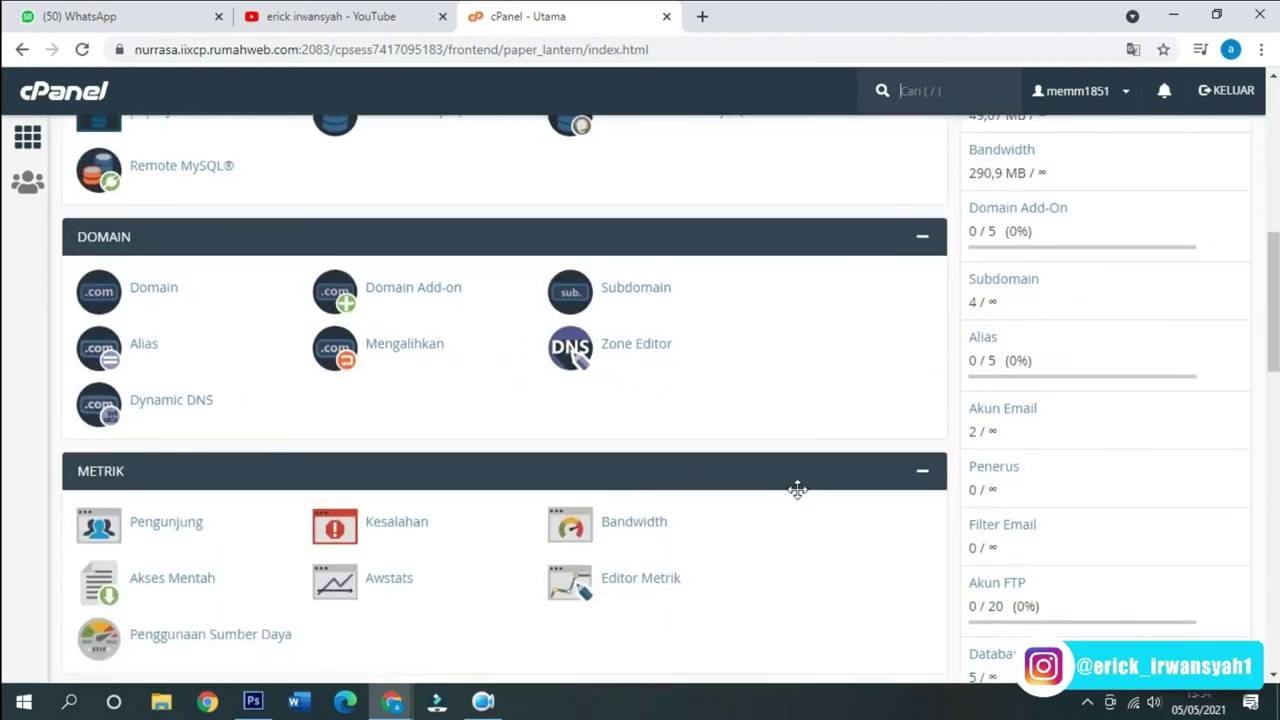
{"action": "scroll", "coordinate": [323, 471], "scroll_direction": "down", "scroll_amount": 10}
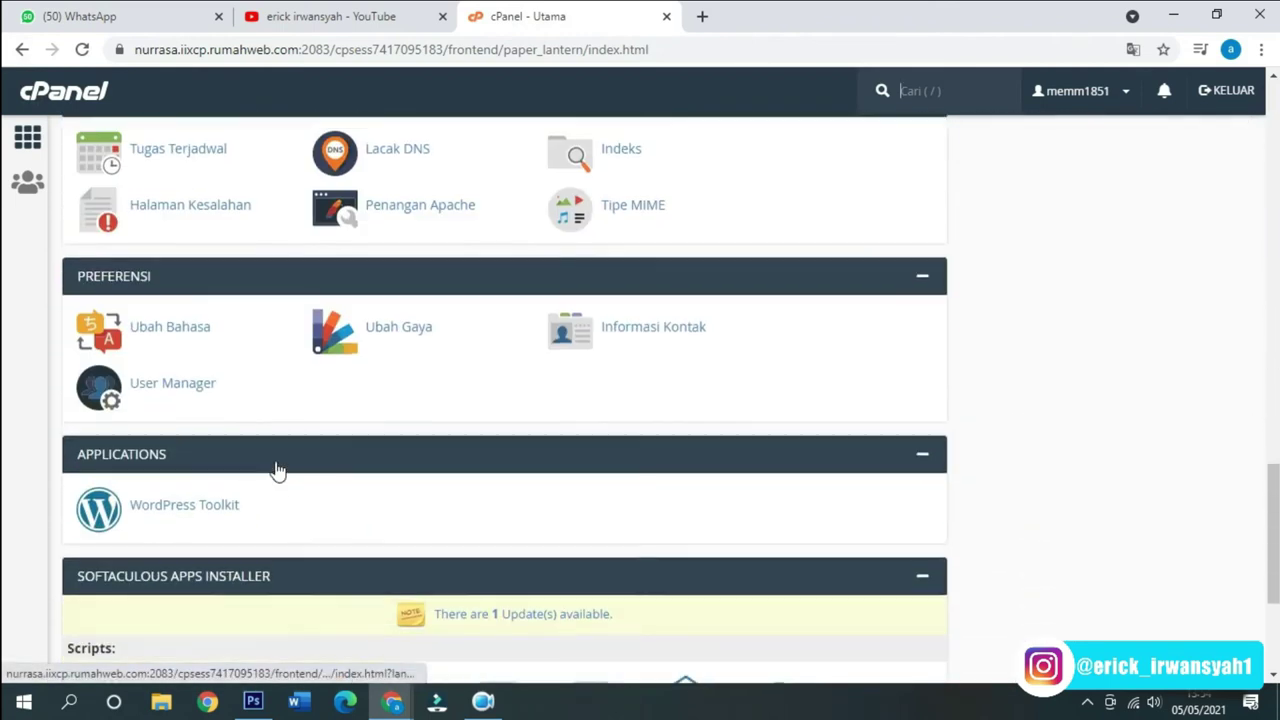
{"action": "scroll", "coordinate": [203, 491], "scroll_direction": "down", "scroll_amount": 1}
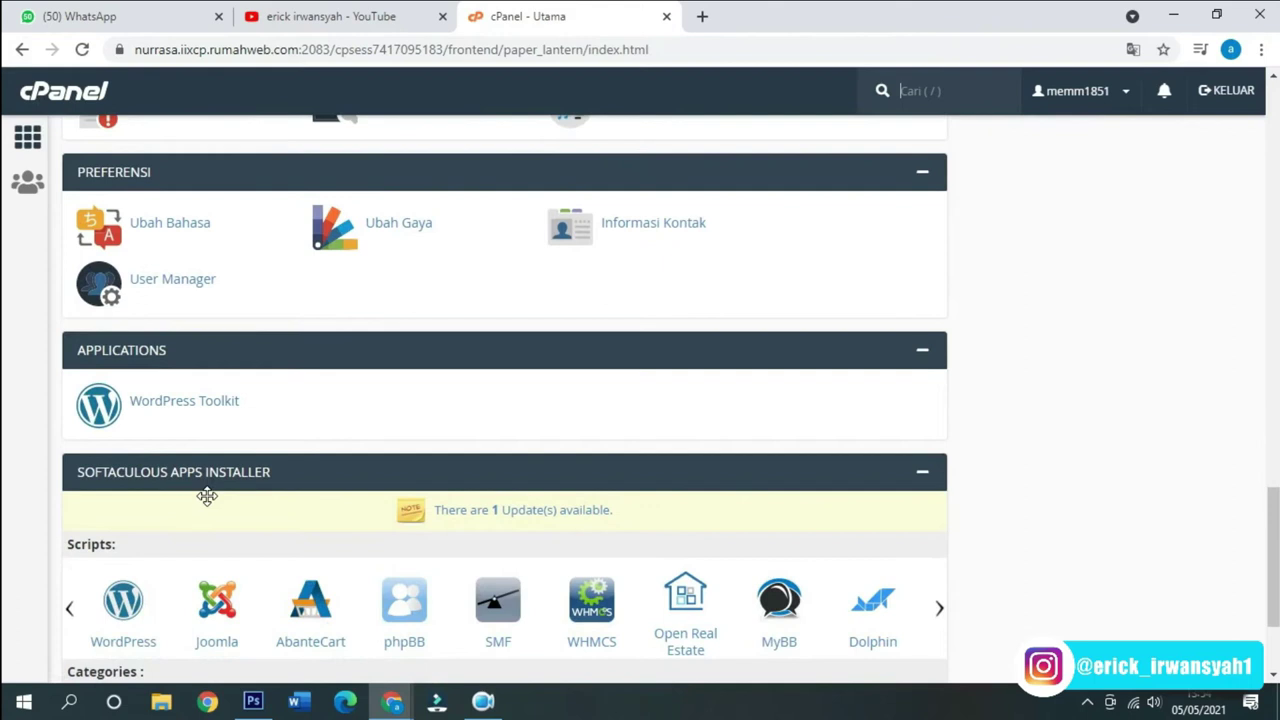
{"action": "left_click", "coordinate": [119, 601]}
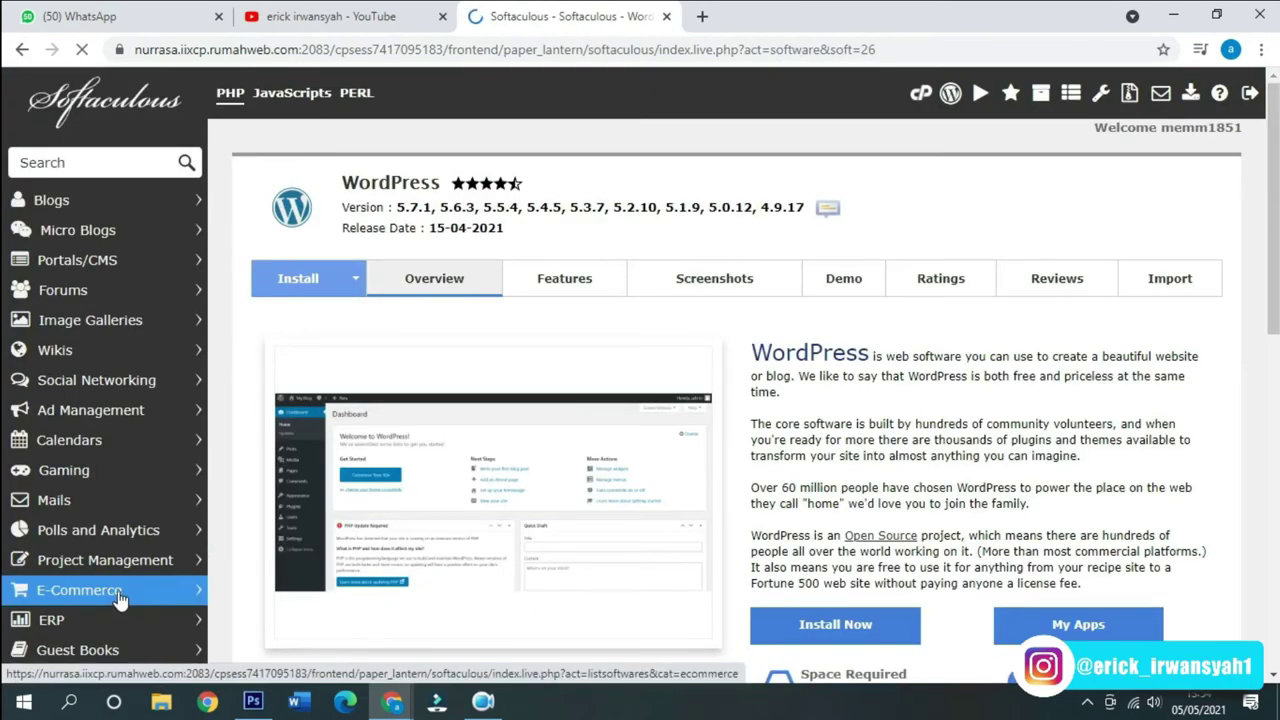
{"action": "scroll", "coordinate": [780, 520], "scroll_direction": "down", "scroll_amount": 1}
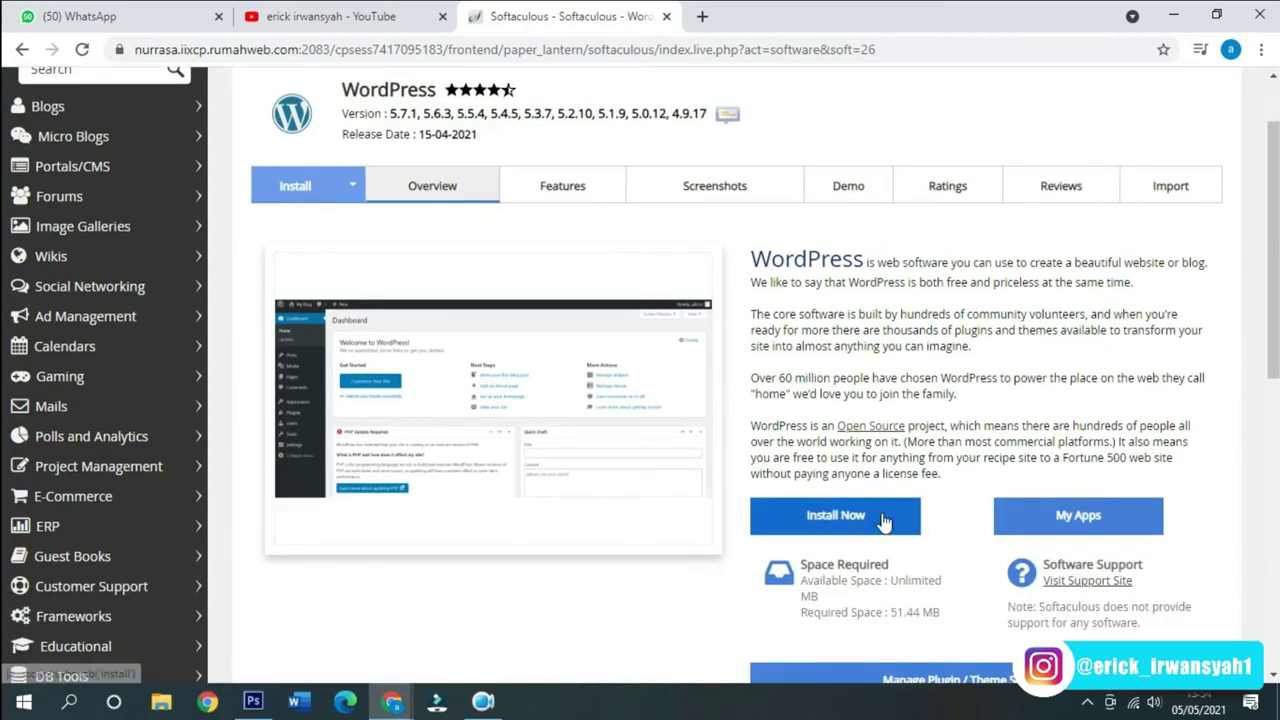
Start the WordPress install form with version 5.7.1 selected
{"action": "left_click", "coordinate": [884, 522]}
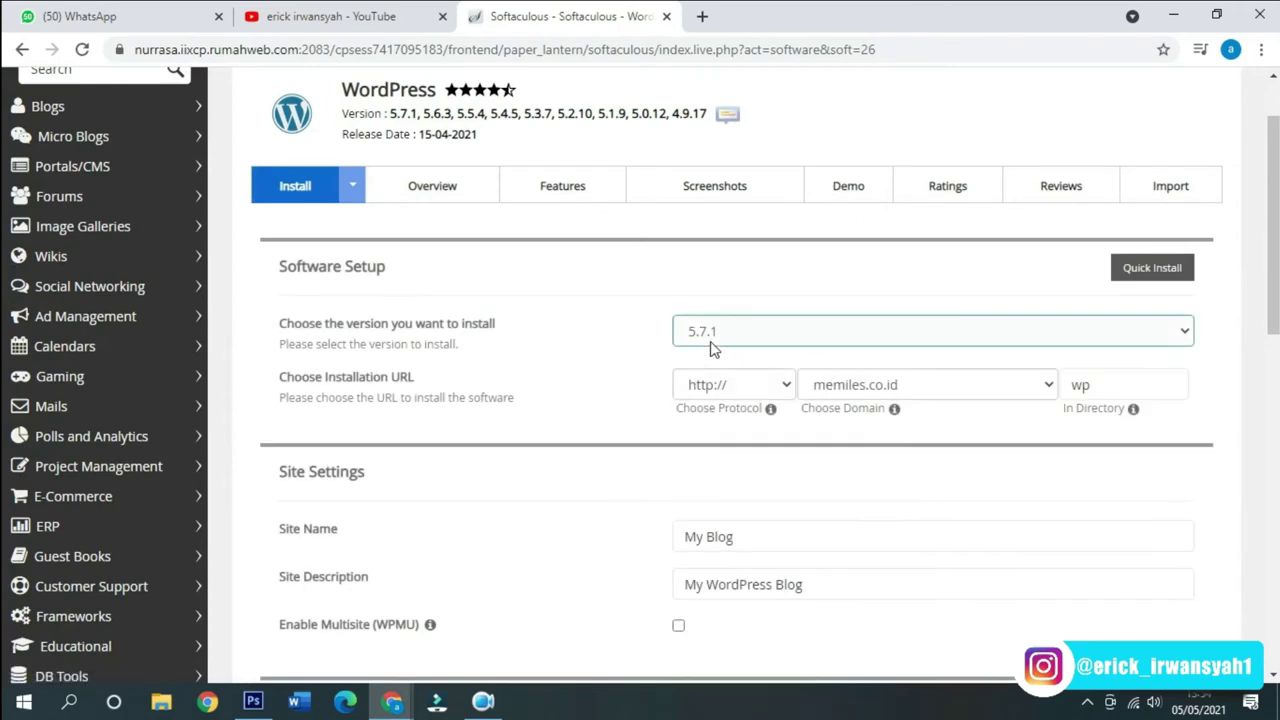
{"action": "left_click", "coordinate": [766, 334]}
{"action": "left_click", "coordinate": [686, 360]}
{"action": "left_click", "coordinate": [766, 334]}
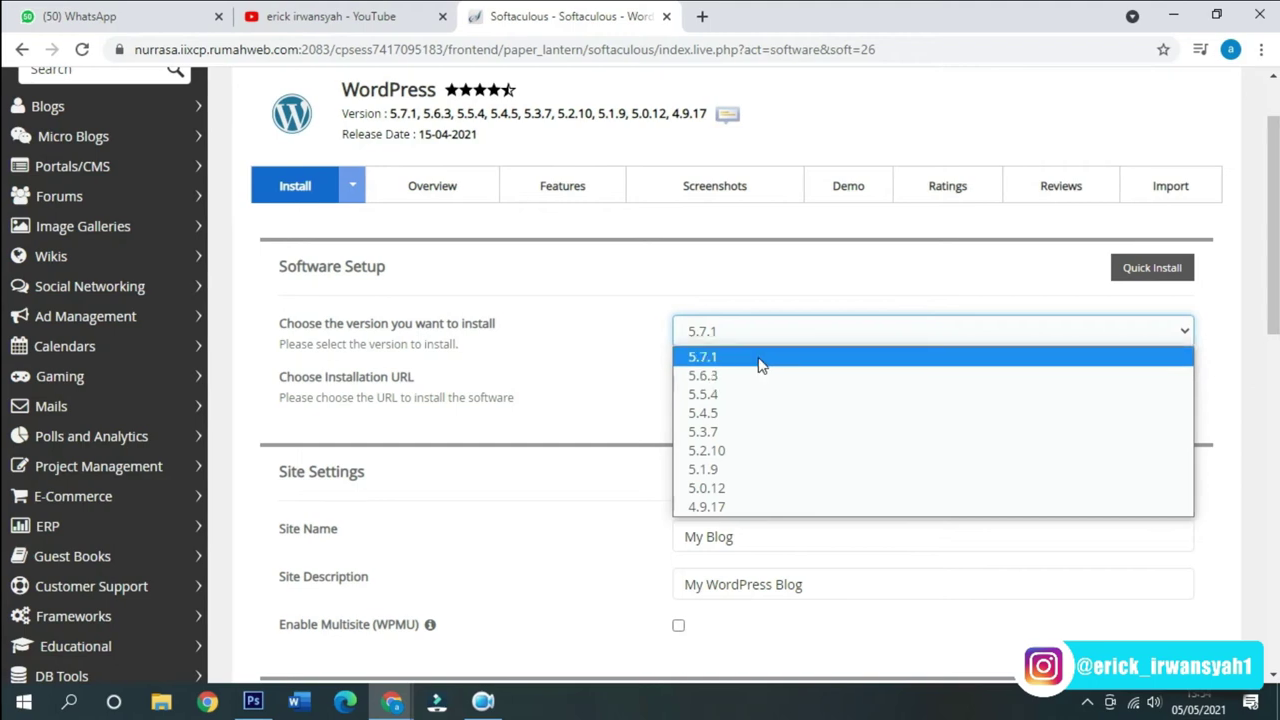
{"action": "left_click", "coordinate": [758, 358]}
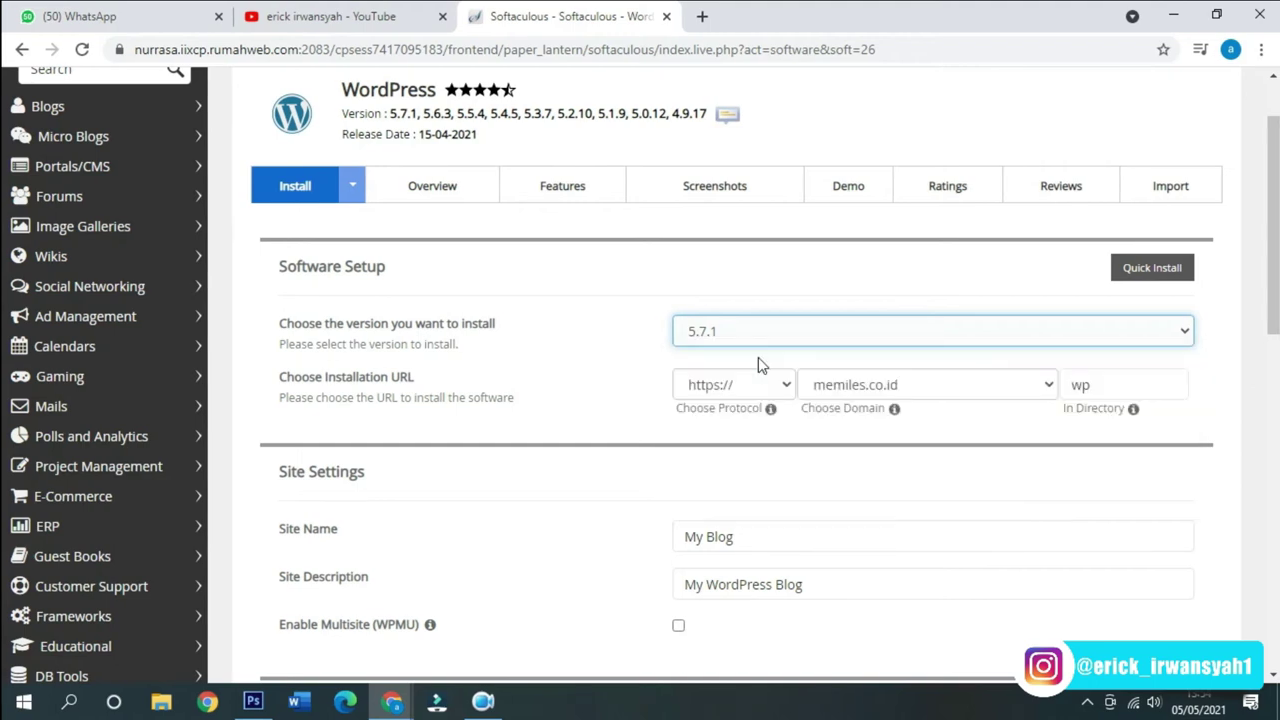
{"action": "left_click", "coordinate": [983, 385]}
{"action": "left_click", "coordinate": [983, 388]}
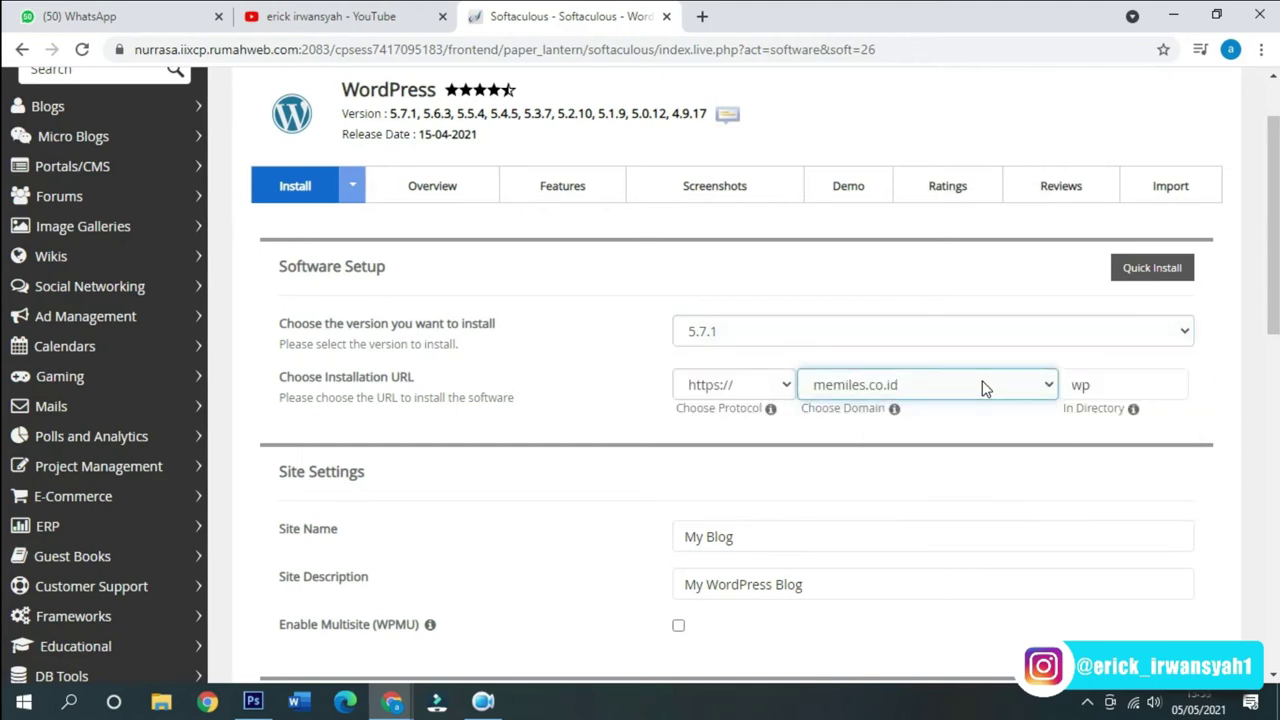
{"action": "left_click", "coordinate": [951, 388]}
{"action": "left_click", "coordinate": [881, 487]}
{"action": "double_click", "coordinate": [1080, 388]}
{"action": "left_click", "coordinate": [1202, 423]}
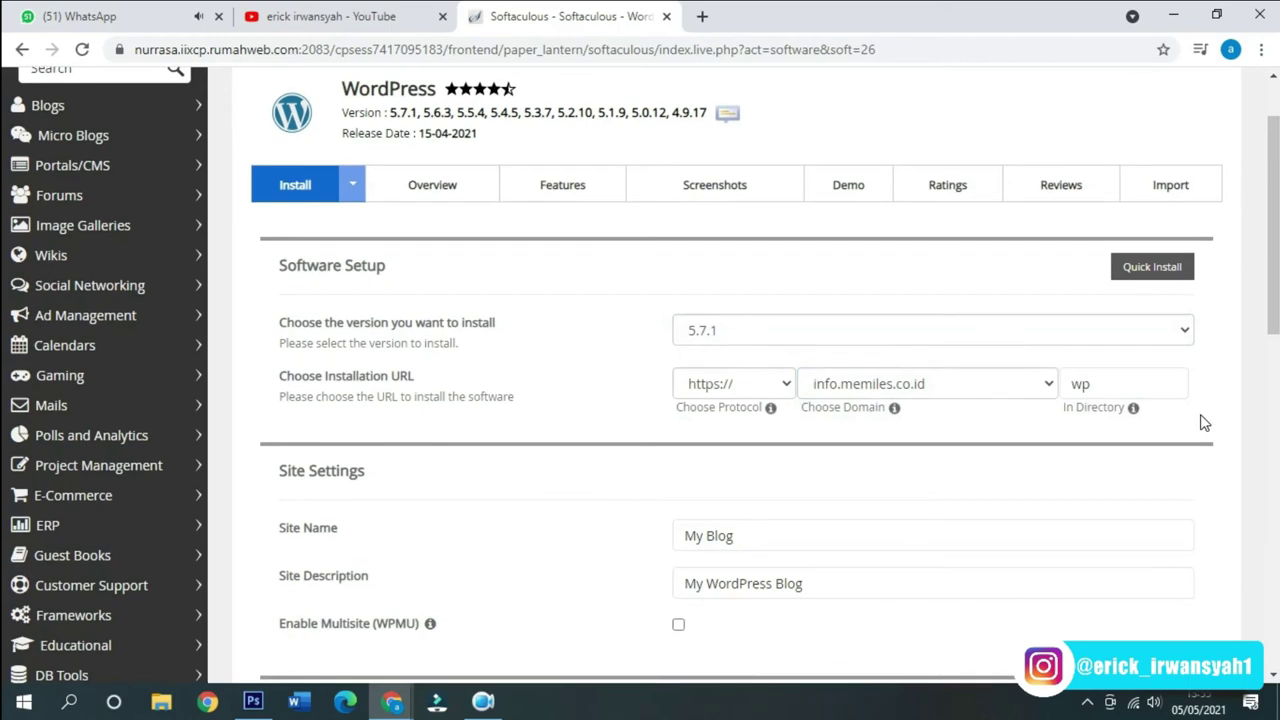
{"action": "scroll", "coordinate": [1200, 420], "scroll_direction": "down", "scroll_amount": 2}
{"action": "left_click_drag", "start_coordinate": [829, 350], "coordinate": [508, 345]}
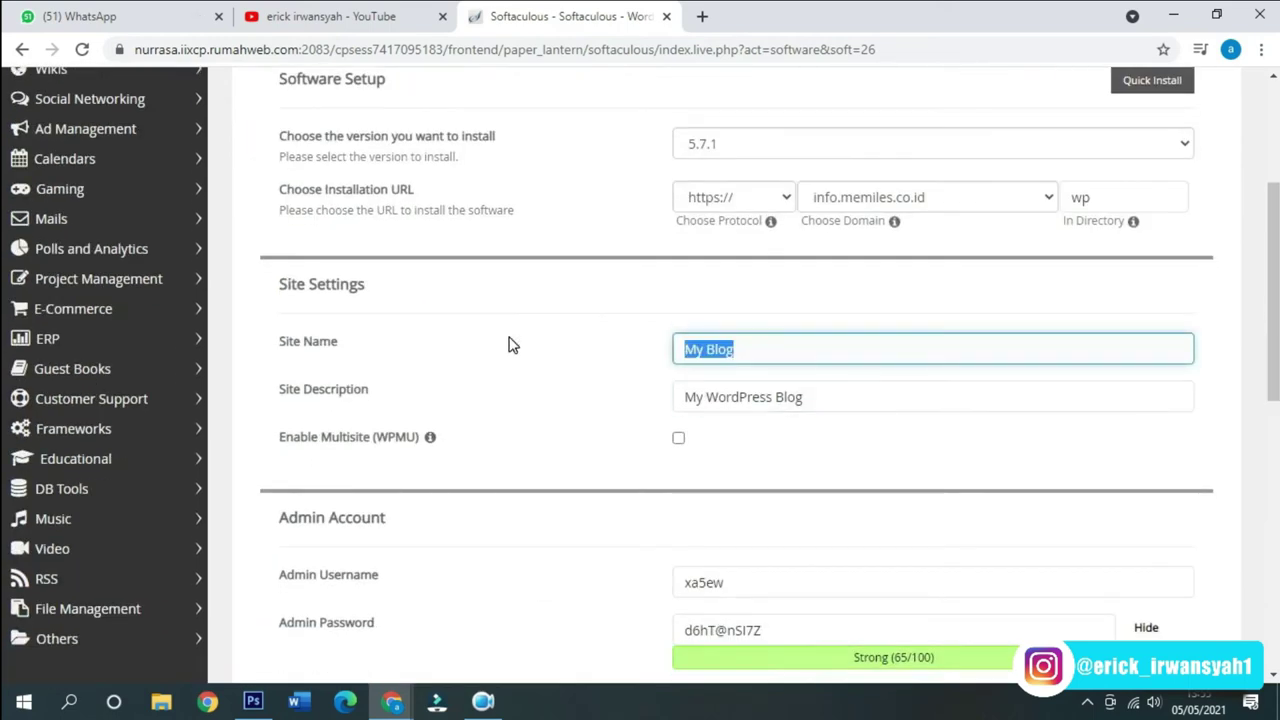
Set the Site Name to 'Informasi MeMiles'
{"action": "key", "text": "BackSpace"}
{"action": "type", "text": "Informasi Sep"}
{"action": "key", "text": "BackSpace"}
{"action": "key", "text": "BackSpace"}
{"action": "key", "text": "BackSpace"}
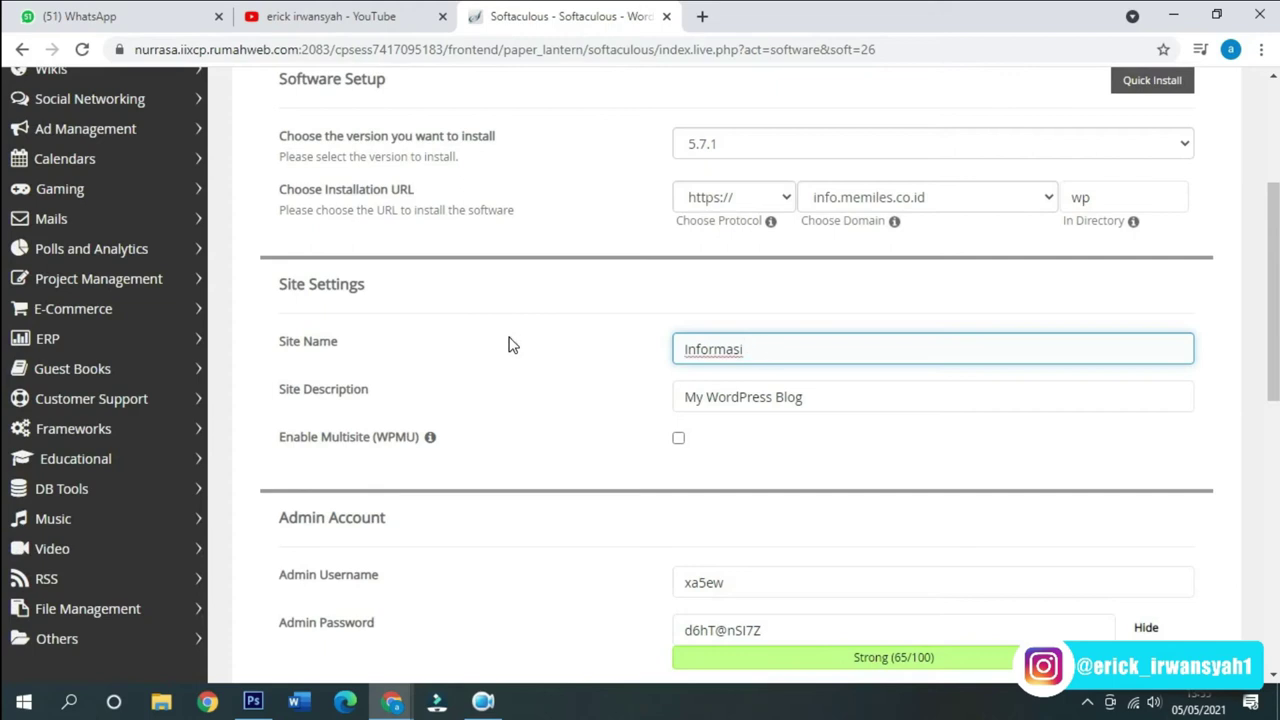
{"action": "type", "text": "m"}
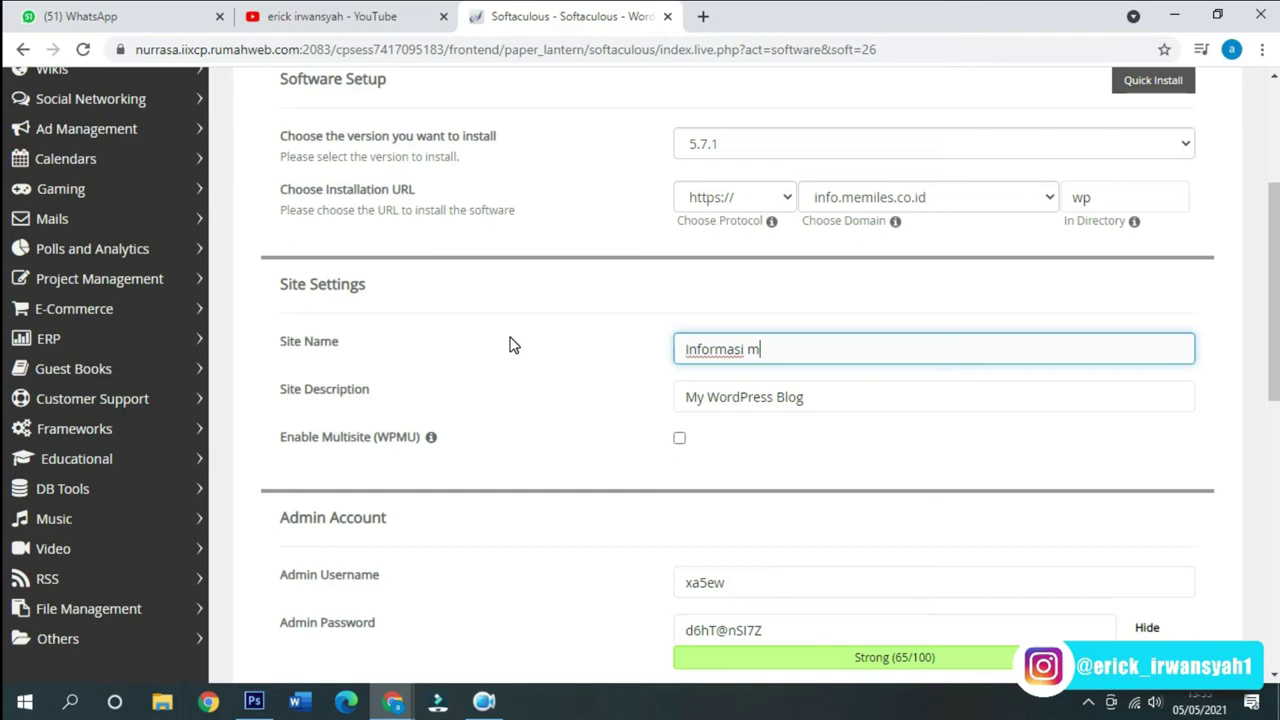
{"action": "type", "text": "Me"}
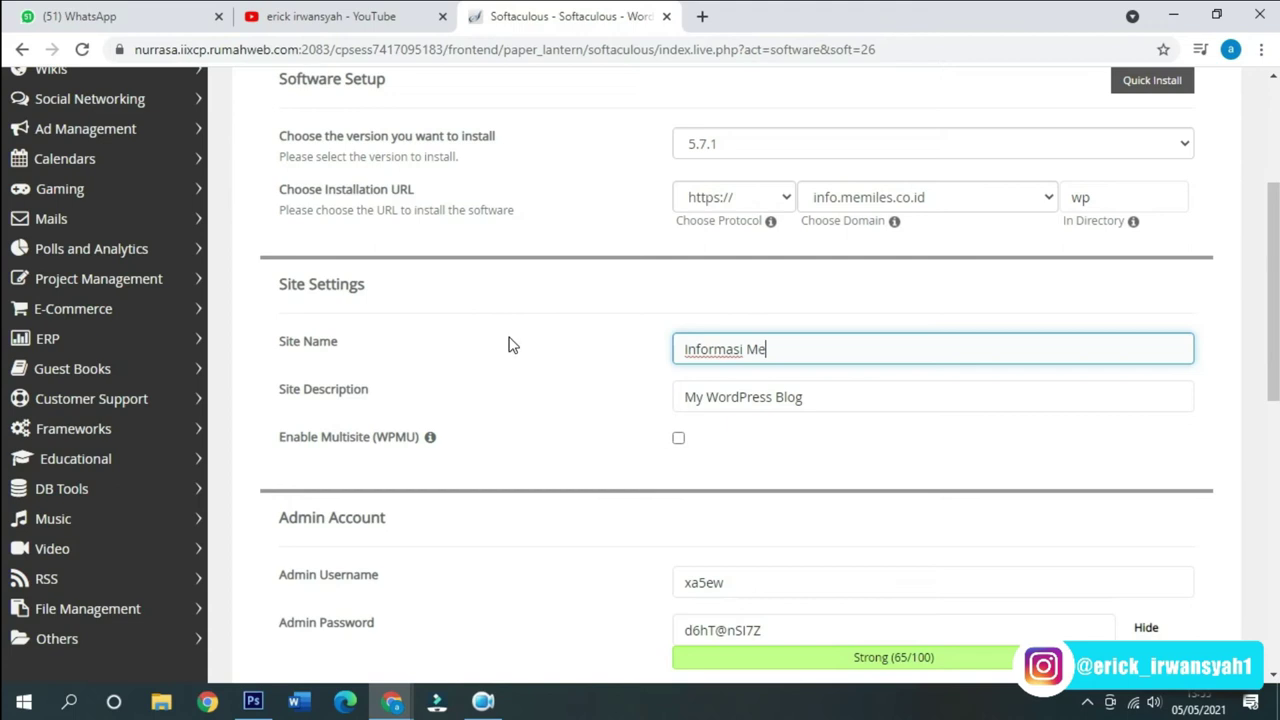
{"action": "type", "text": "Miles"}
Set the Site Description to 'Kumpulan Informasi seputar vendor memiles'
{"action": "key", "text": "Tab"}
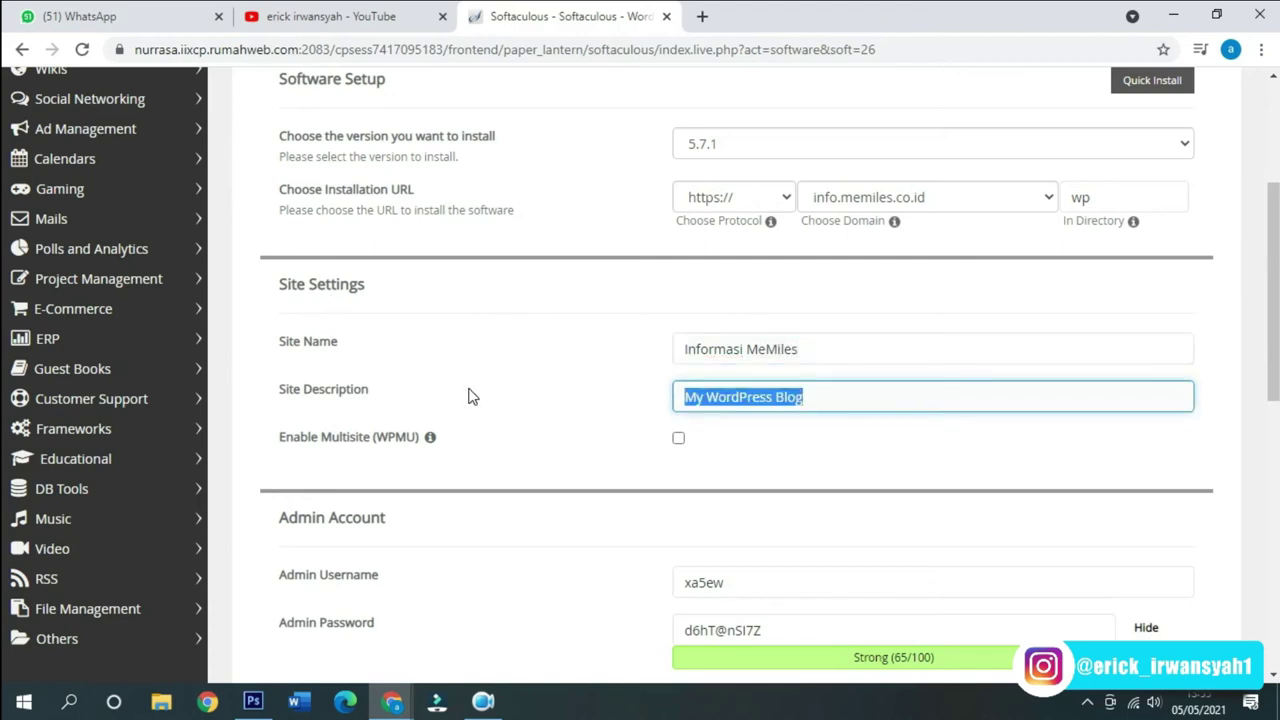
{"action": "type", "text": "Kumpulan "}
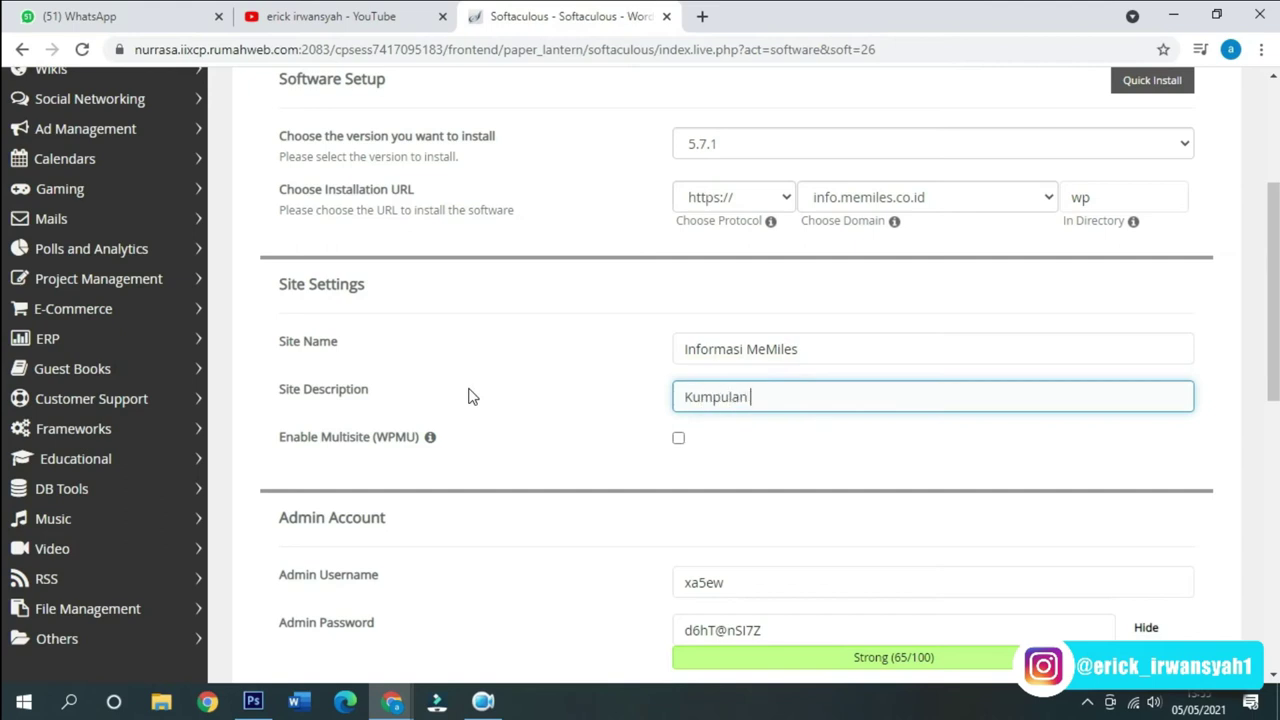
{"action": "type", "text": "In"}
{"action": "key", "text": "ctrl+a"}
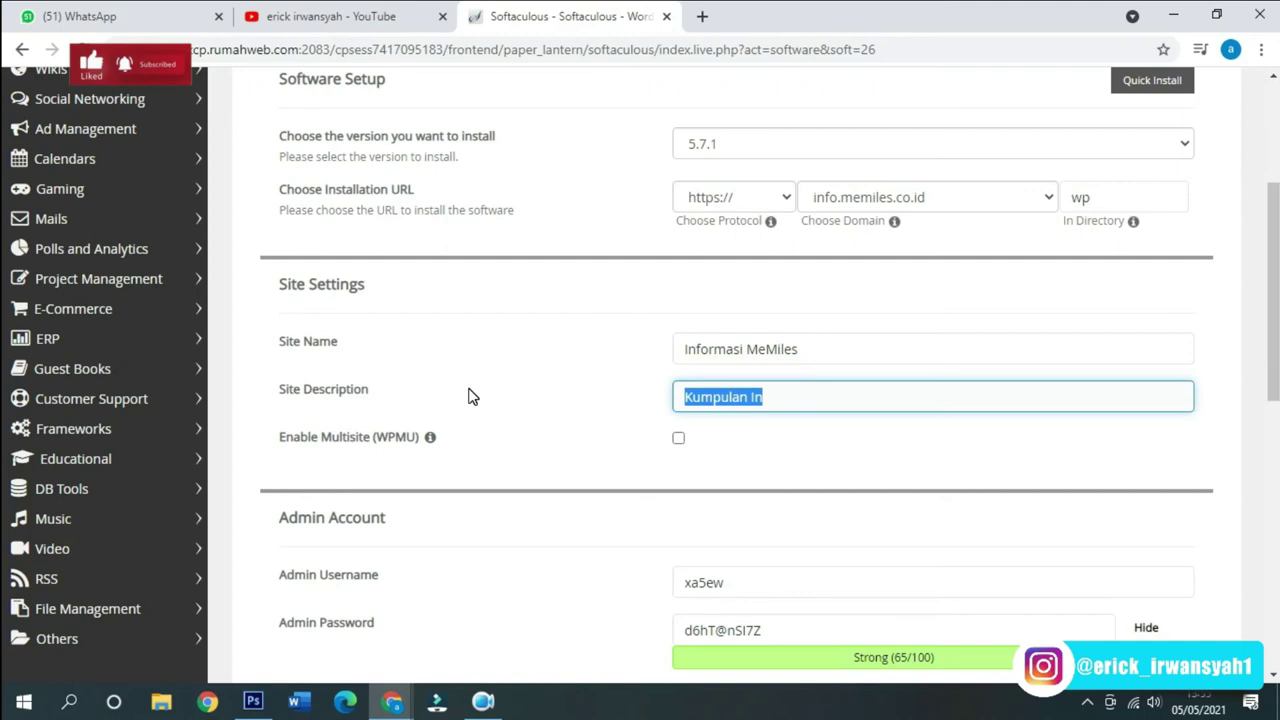
{"action": "left_click", "coordinate": [967, 411]}
{"action": "type", "text": "f"}
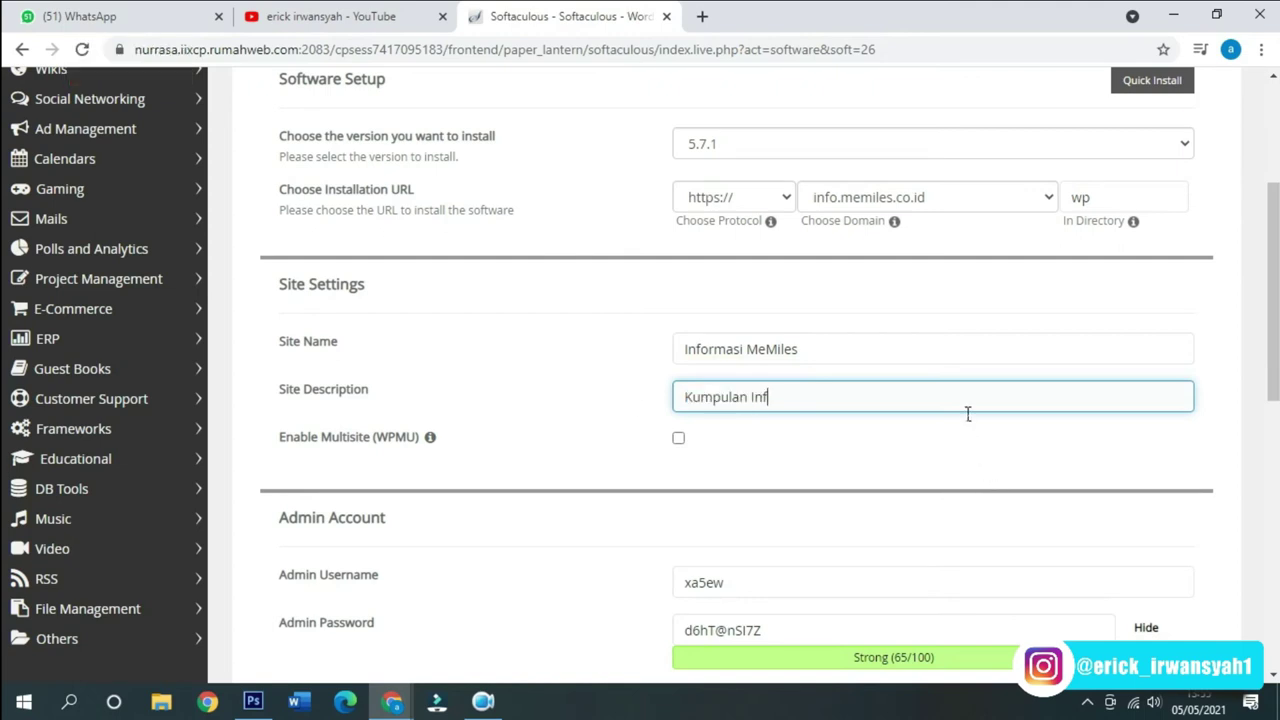
{"action": "type", "text": "ormasi ser"}
{"action": "type", "text": "utar"}
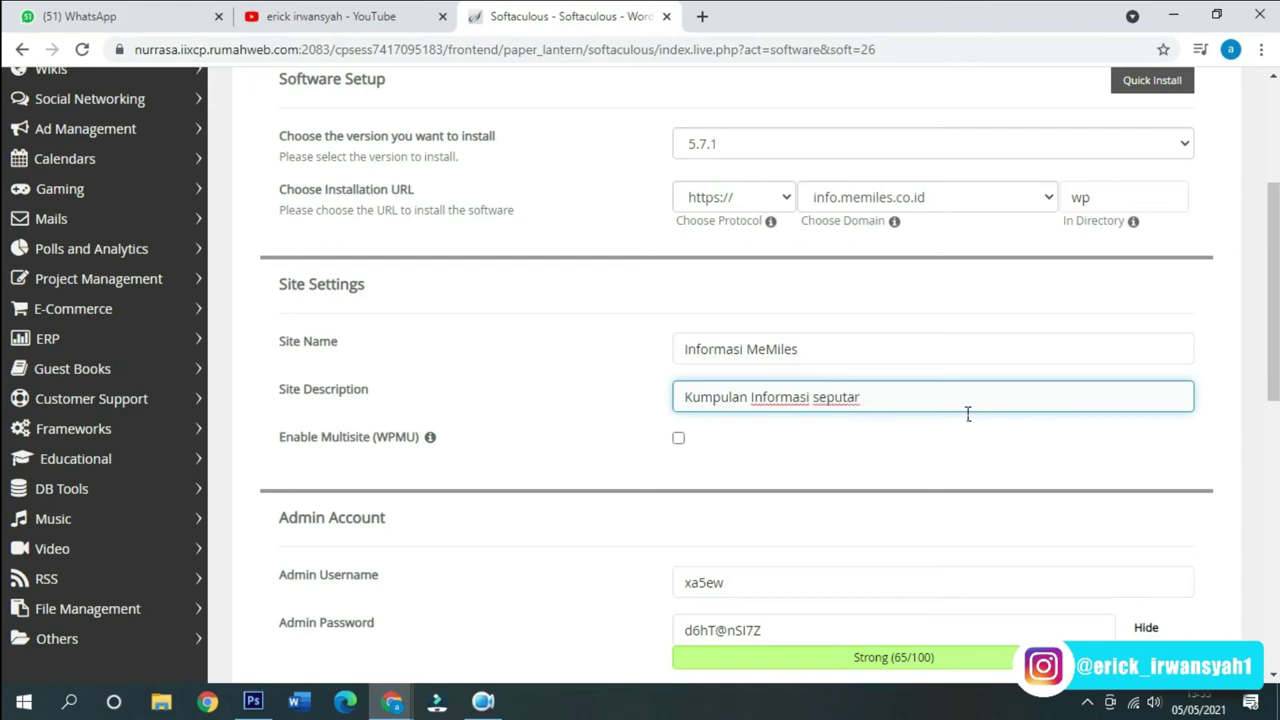
{"action": "type", "text": " vendor memiles"}
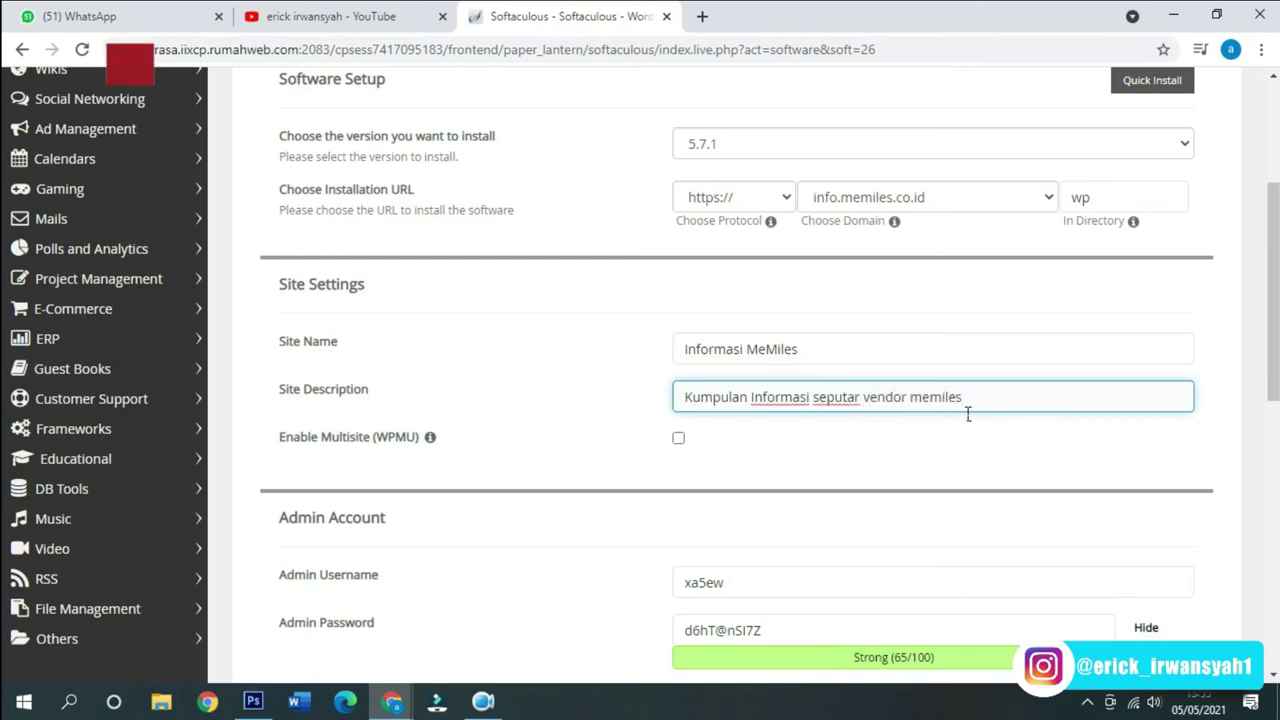
{"action": "scroll", "coordinate": [966, 414], "scroll_direction": "down", "scroll_amount": 1}
{"action": "scroll", "coordinate": [957, 414], "scroll_direction": "down", "scroll_amount": 2}
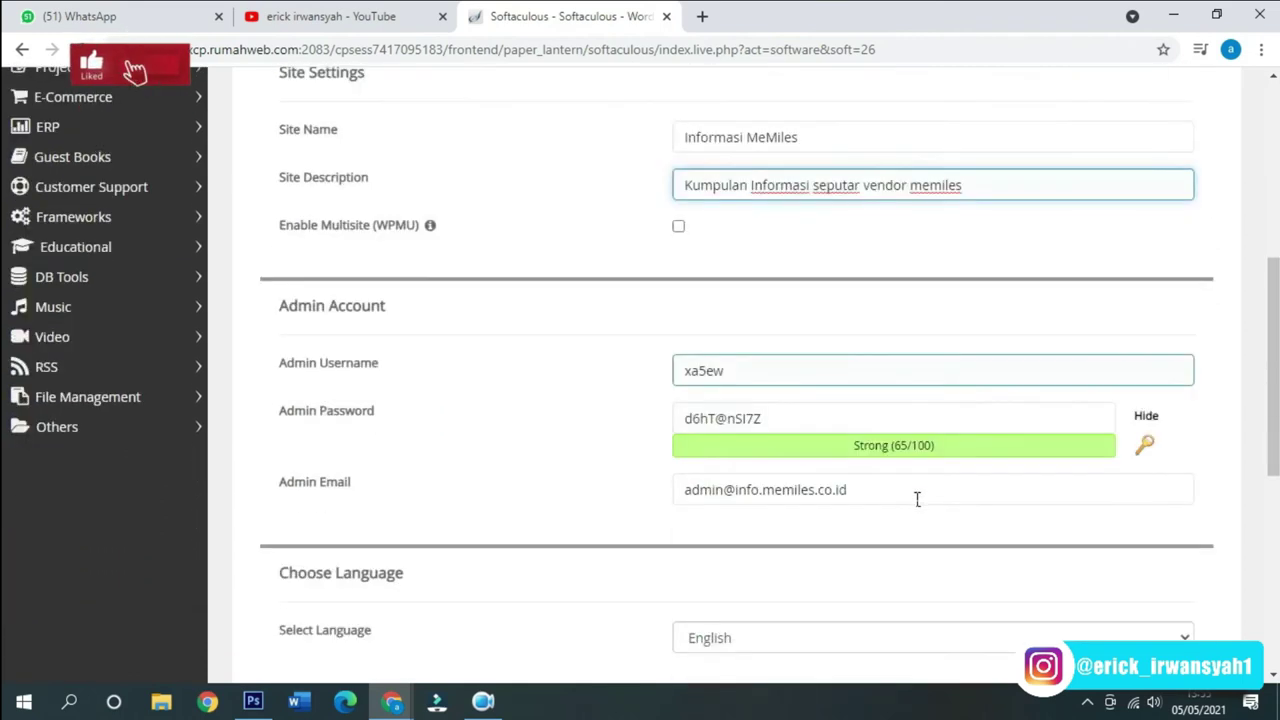
Replace the generated admin username with a custom username
{"action": "left_click_drag", "start_coordinate": [841, 302], "coordinate": [611, 303]}
{"action": "key", "text": "BackSpace"}
{"action": "type", "text": "if"}
{"action": "key", "text": "BackSpace"}
{"action": "type", "text": "nfomem"}
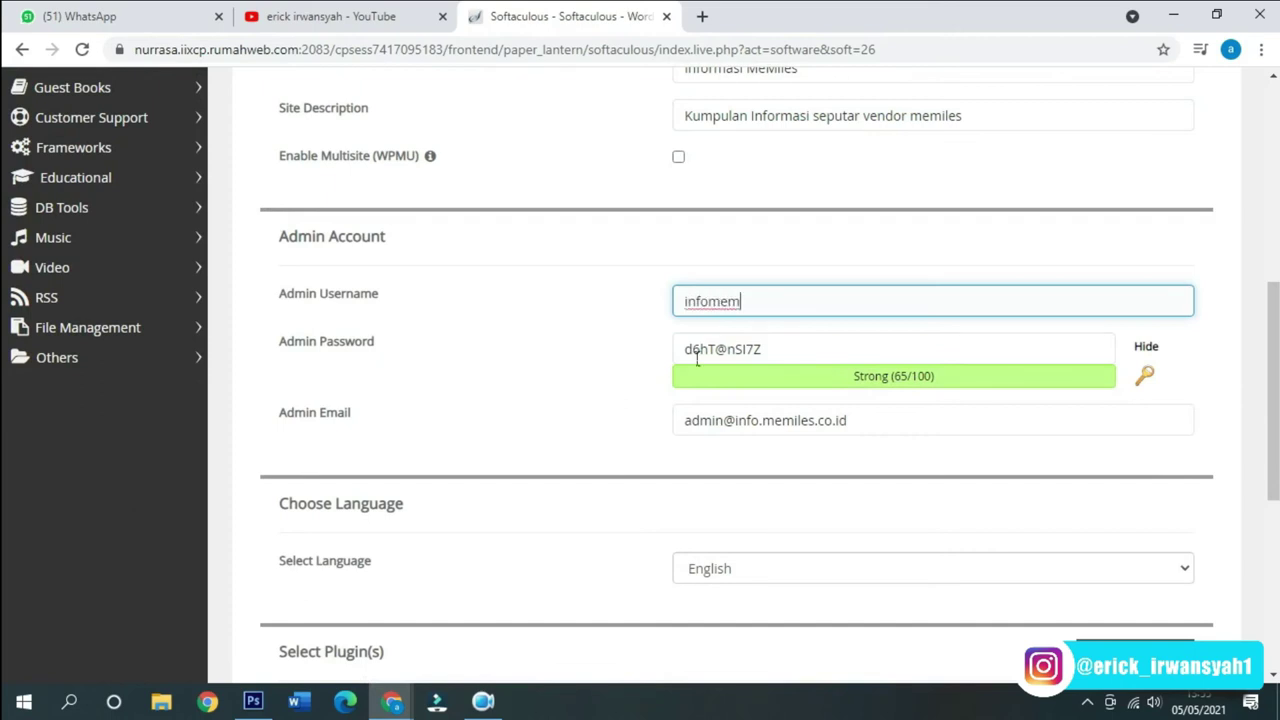
Replace the generated admin password with a custom one rated Strong (65/100)
{"action": "left_click_drag", "start_coordinate": [808, 354], "coordinate": [663, 349]}
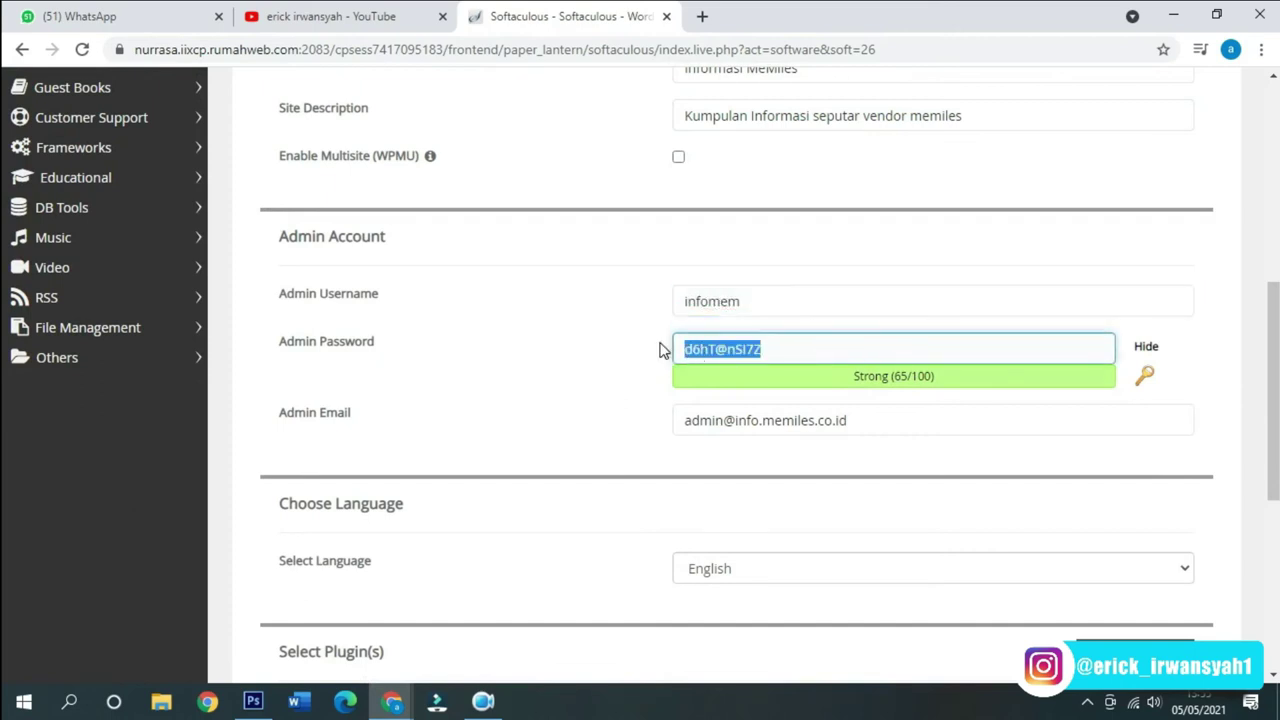
{"action": "key", "text": "BackSpace"}
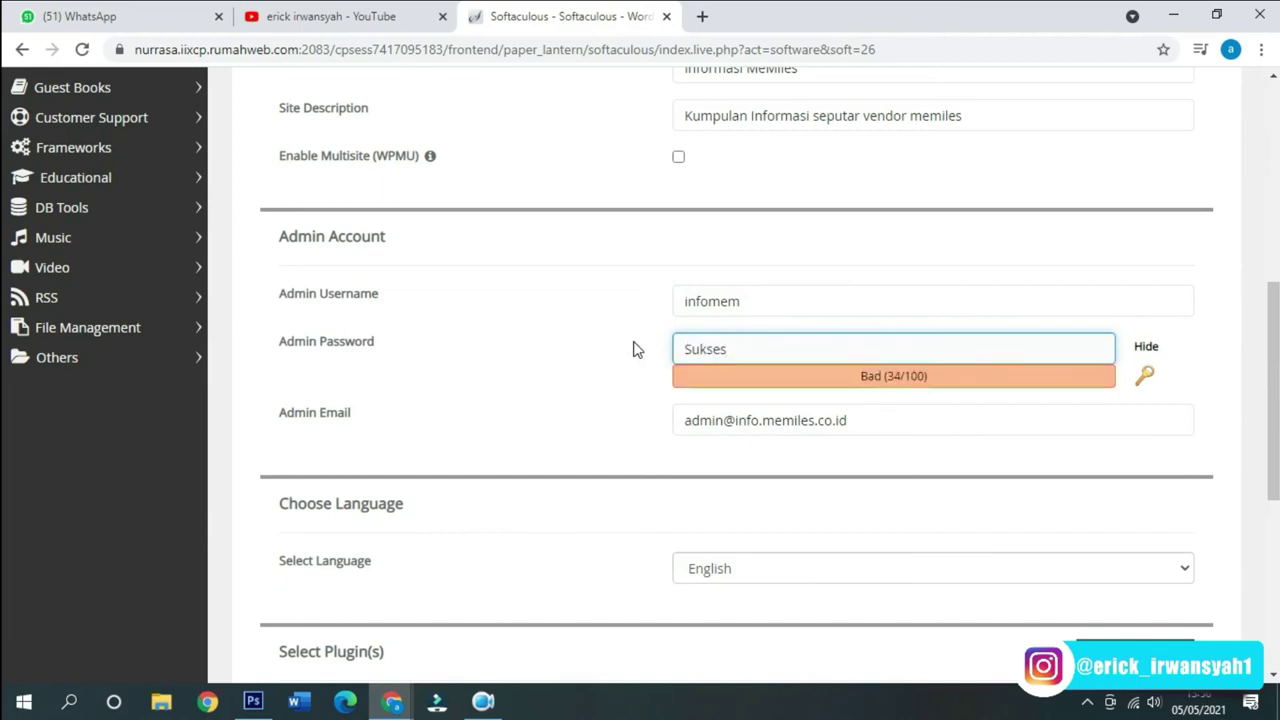
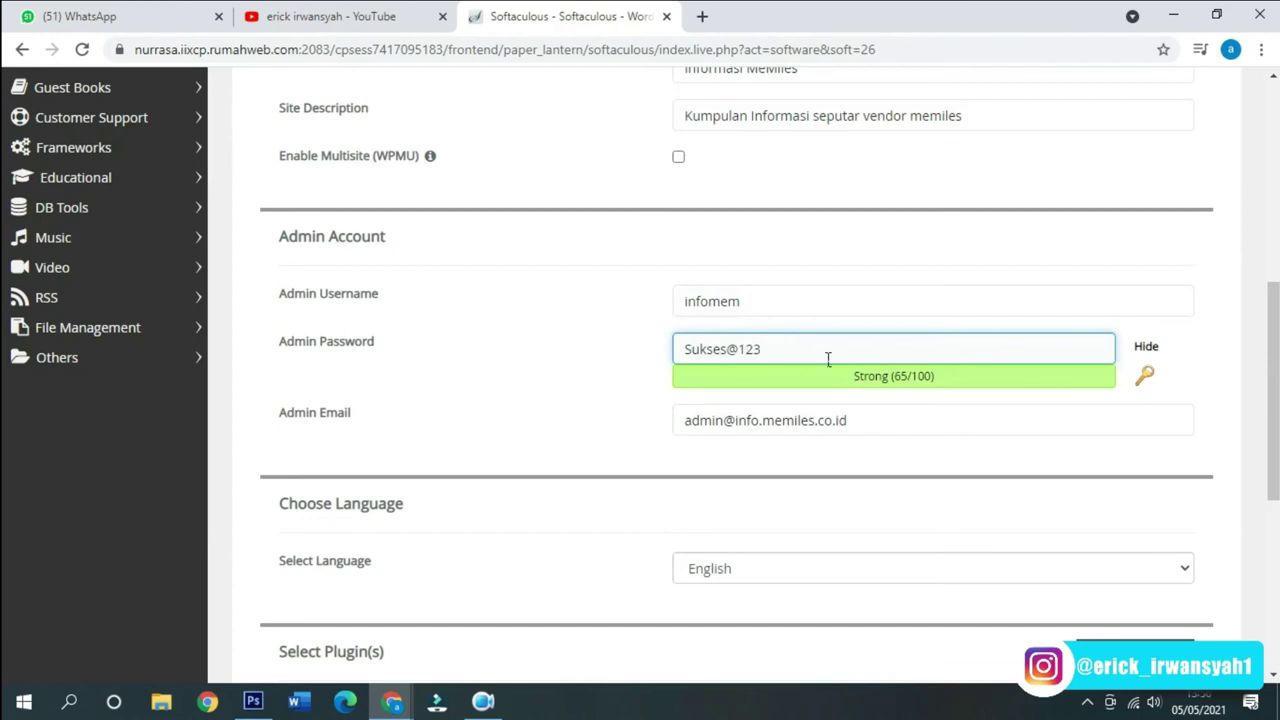
{"action": "left_click", "coordinate": [820, 305]}
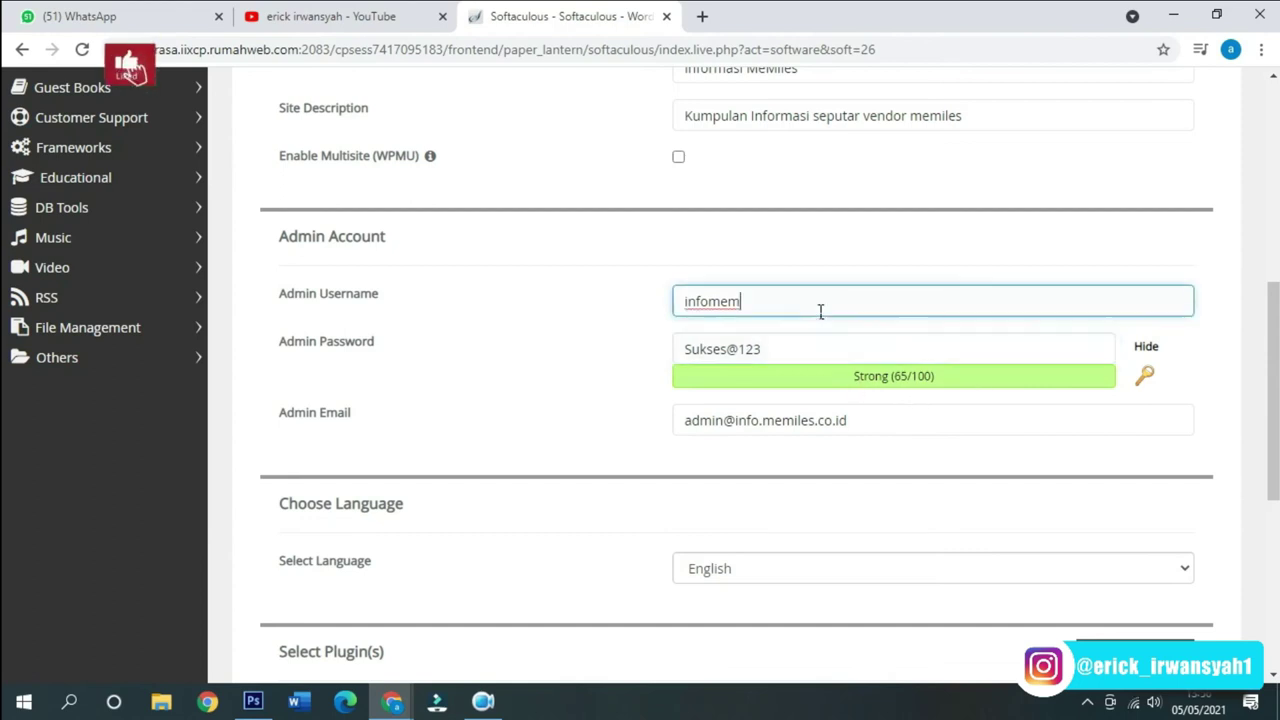
{"action": "left_click", "coordinate": [862, 428]}
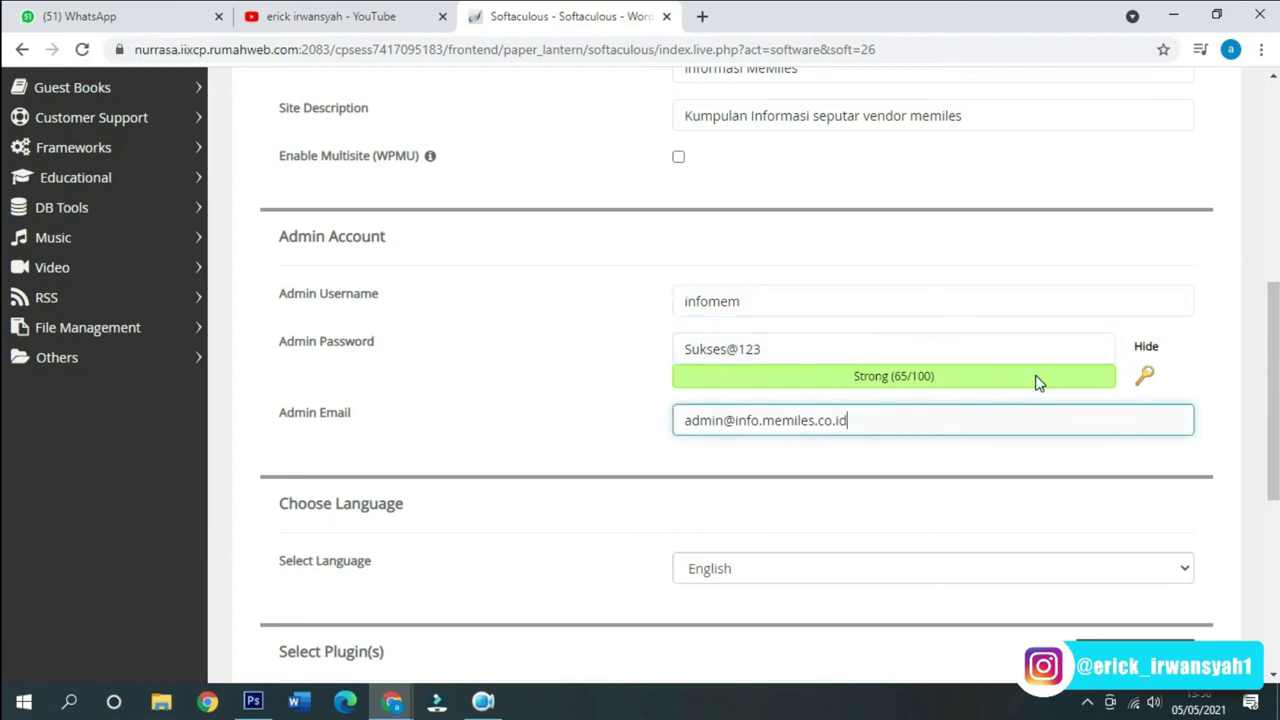
{"action": "scroll", "coordinate": [1040, 383], "scroll_direction": "down", "scroll_amount": 1}
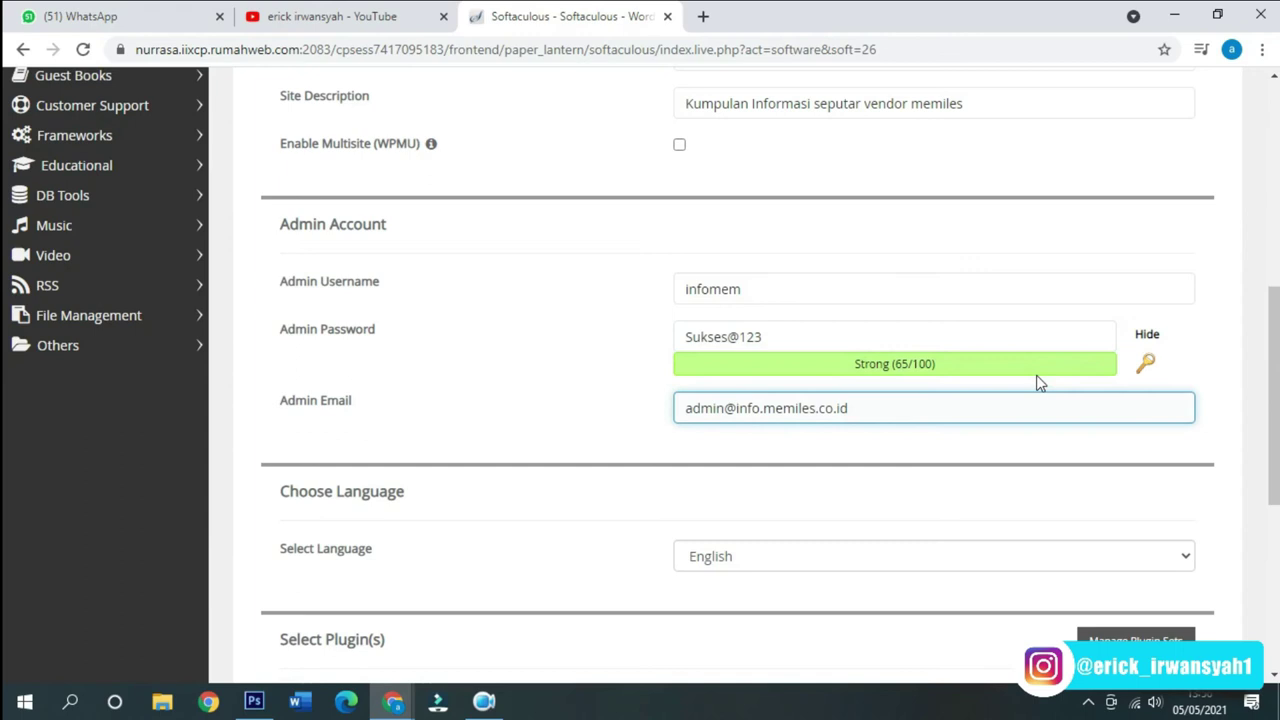
{"action": "scroll", "coordinate": [1040, 383], "scroll_direction": "down", "scroll_amount": 3}
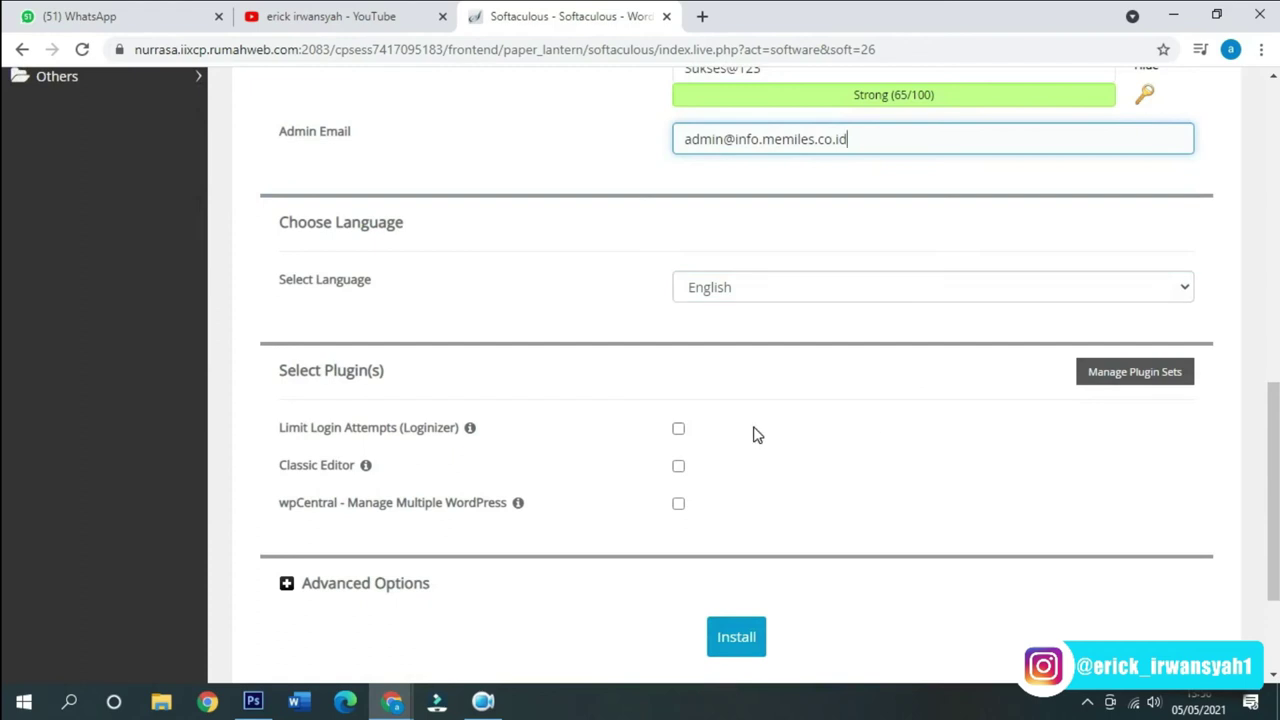
{"action": "left_click_drag", "start_coordinate": [757, 434], "coordinate": [752, 514]}
{"action": "left_click", "coordinate": [752, 514]}
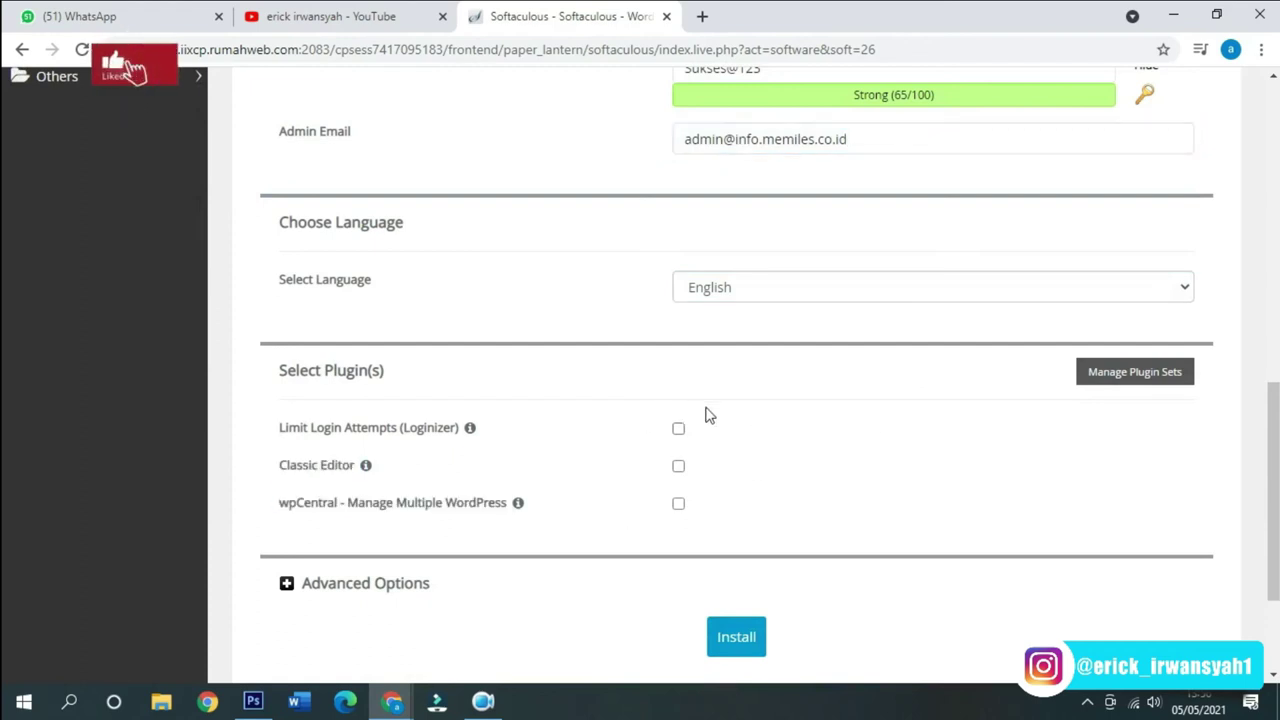
{"action": "scroll", "coordinate": [705, 415], "scroll_direction": "down", "scroll_amount": 1}
{"action": "left_click", "coordinate": [287, 490]}
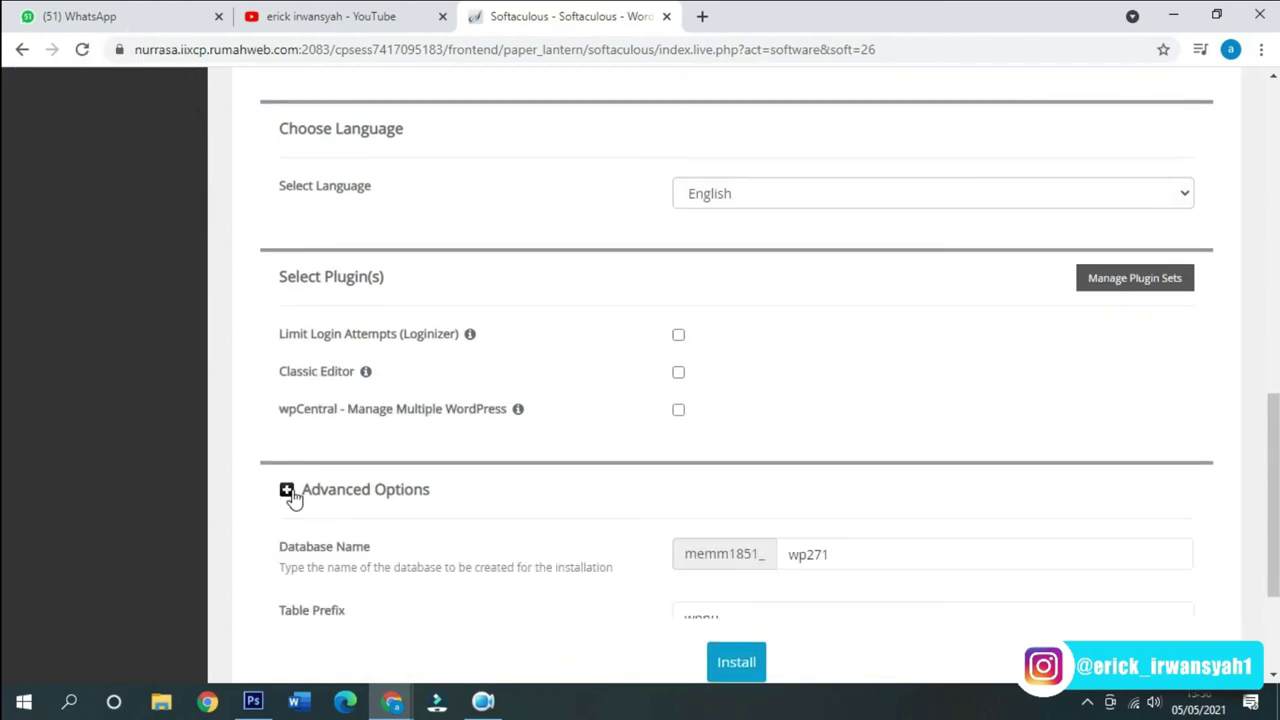
{"action": "scroll", "coordinate": [569, 509], "scroll_direction": "down", "scroll_amount": 6}
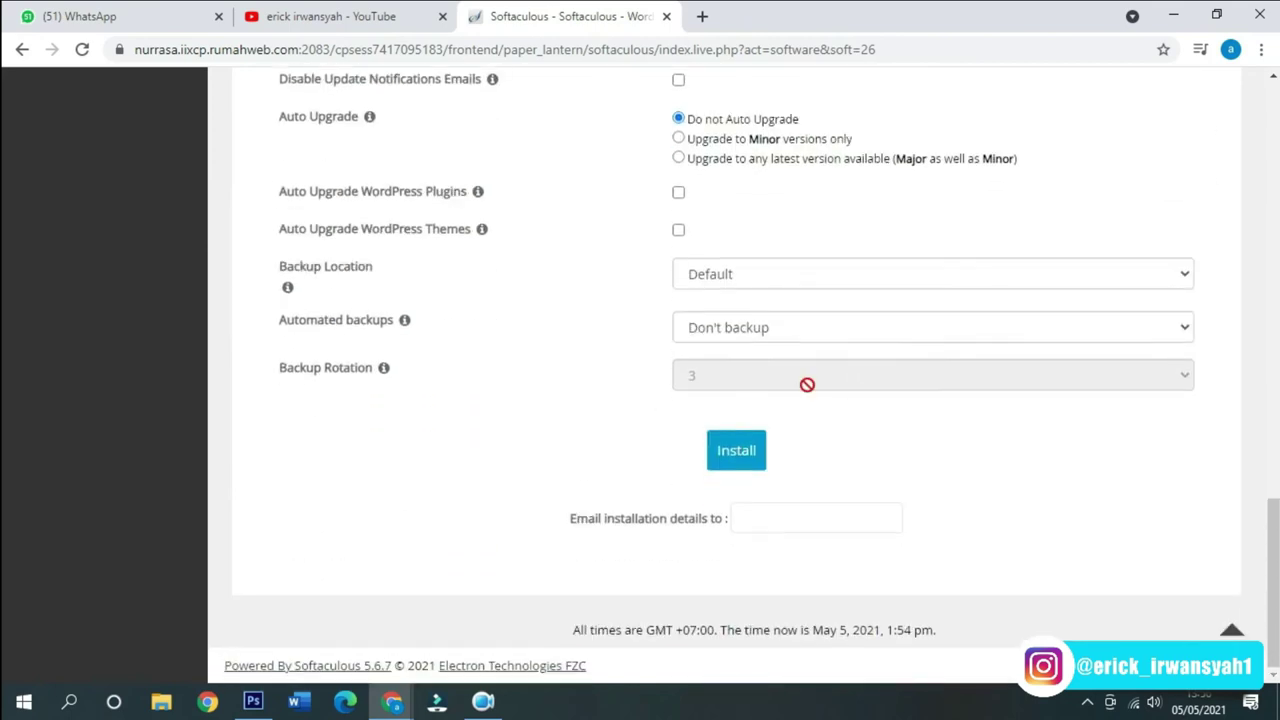
{"action": "left_click", "coordinate": [735, 455]}
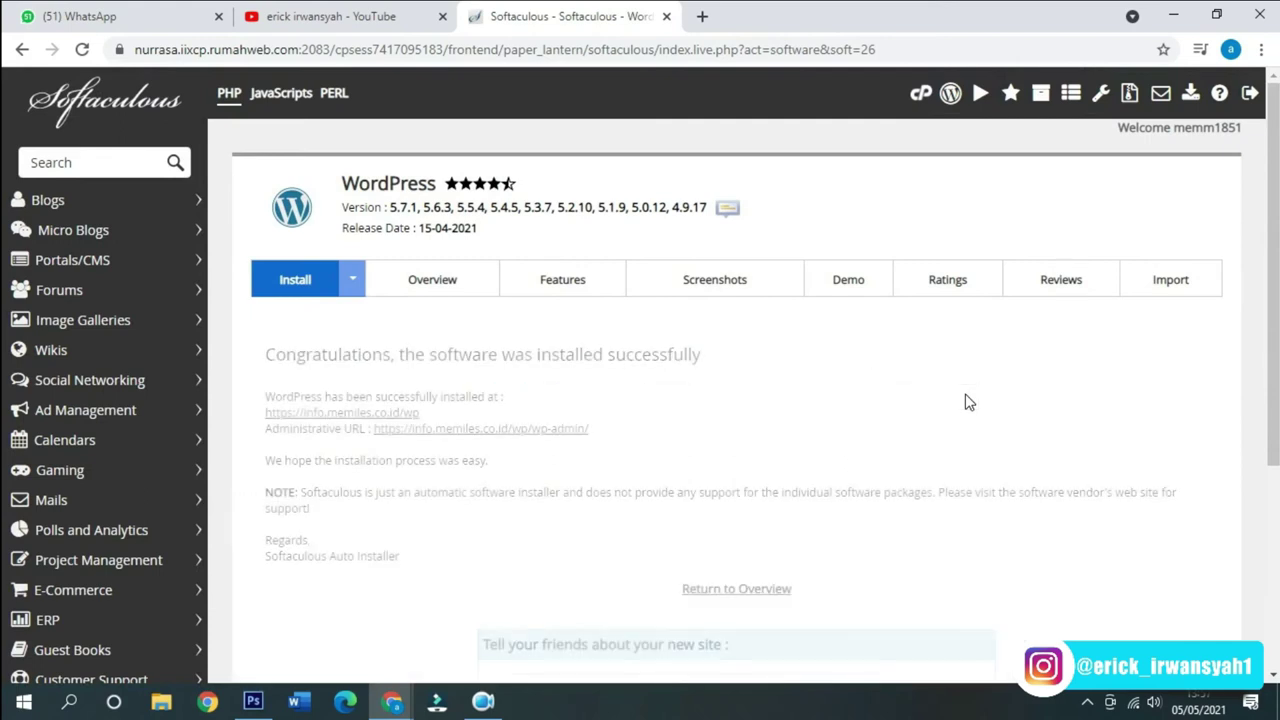
Return to the overview and check info.memiles.co.id/wp under Current Installations, version 5.7.1
{"action": "scroll", "coordinate": [805, 416], "scroll_direction": "down", "scroll_amount": 1}
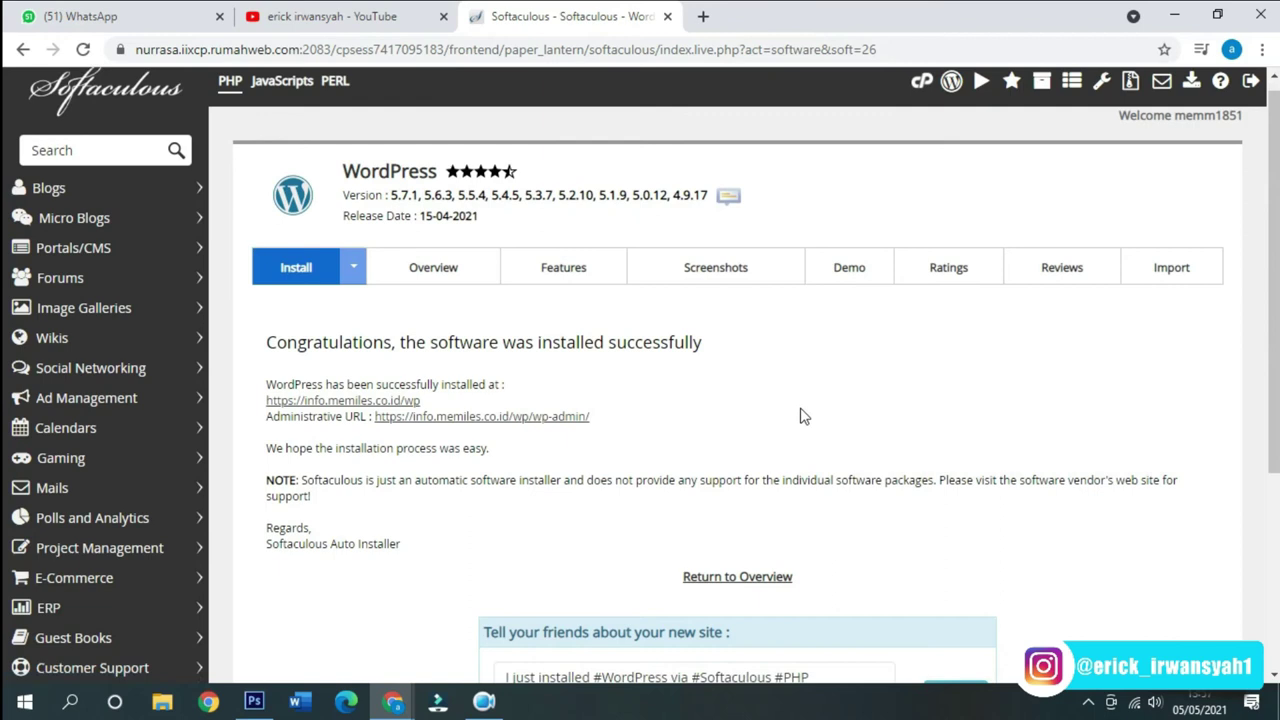
{"action": "scroll", "coordinate": [800, 415], "scroll_direction": "down", "scroll_amount": 2}
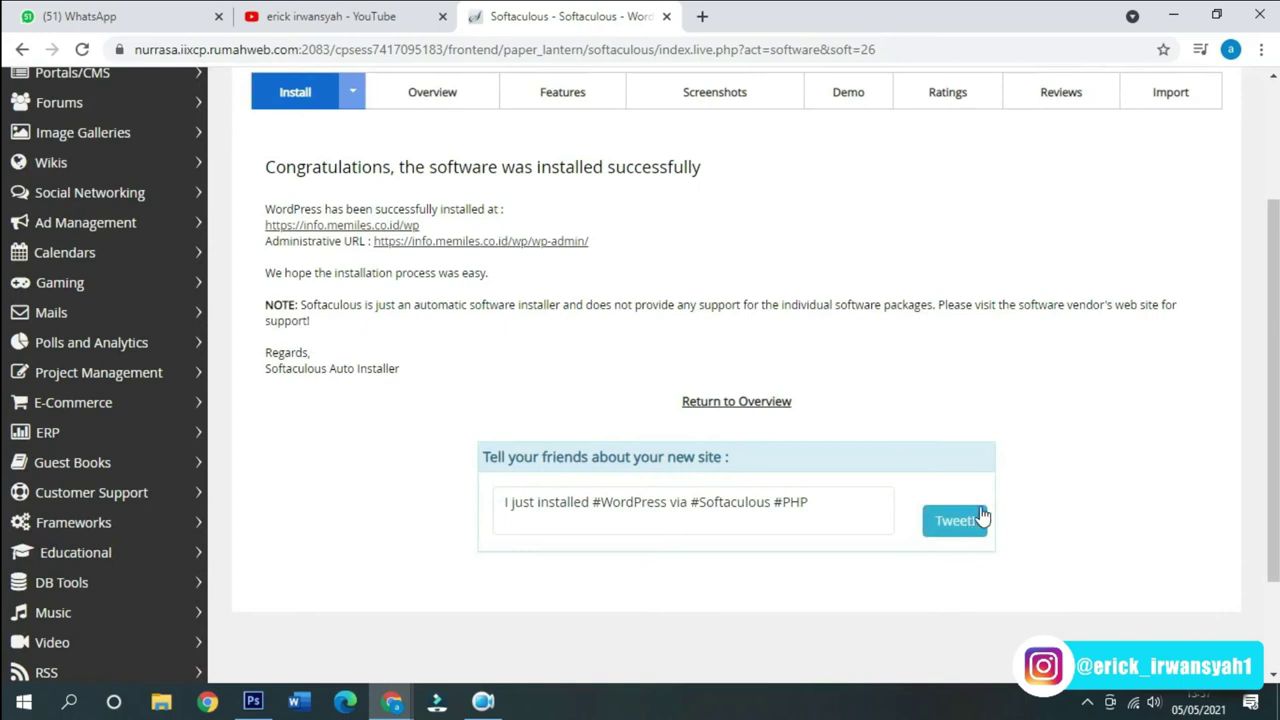
{"action": "scroll", "coordinate": [865, 457], "scroll_direction": "up", "scroll_amount": 1}
{"action": "left_click", "coordinate": [737, 495]}
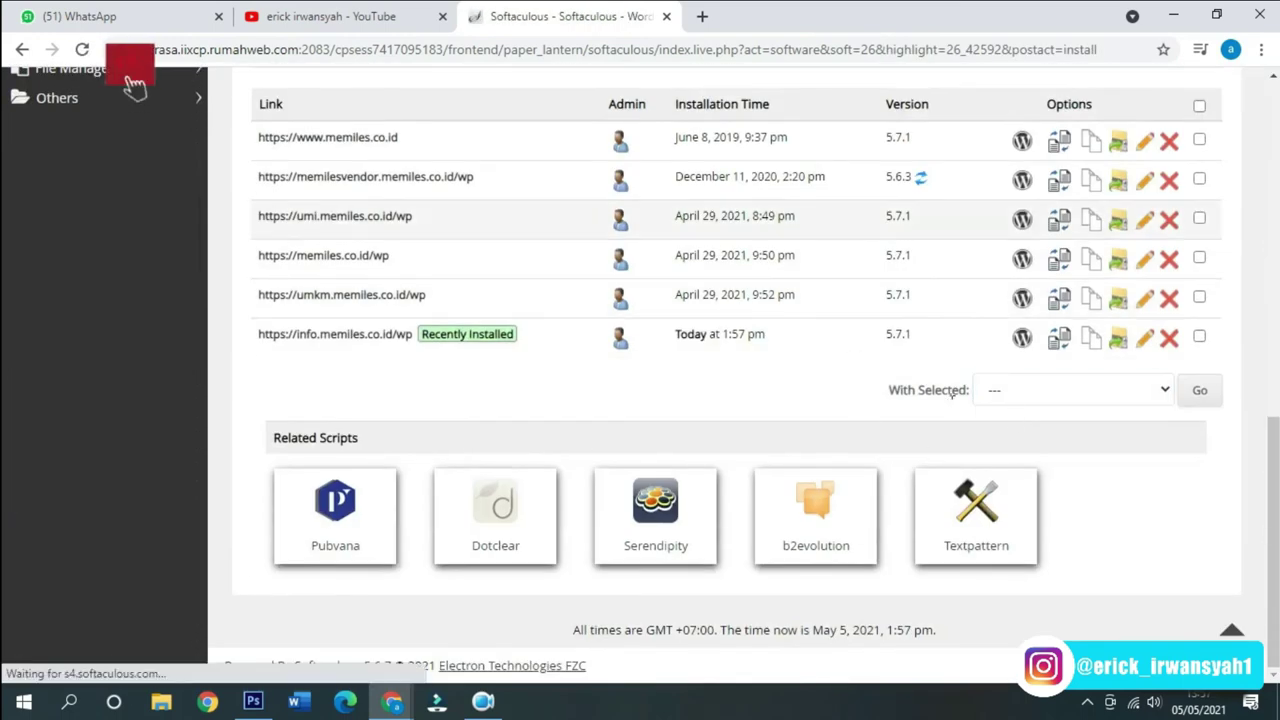
{"action": "scroll", "coordinate": [686, 251], "scroll_direction": "up", "scroll_amount": 2}
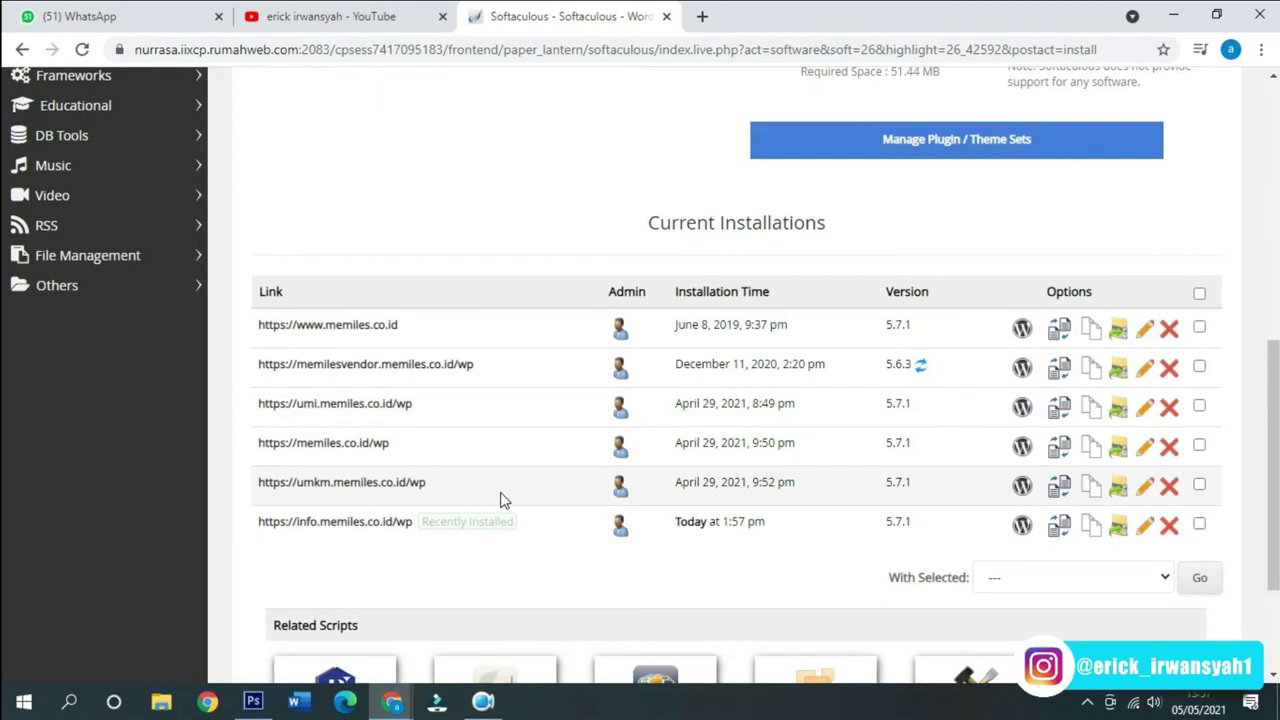
{"action": "scroll", "coordinate": [503, 500], "scroll_direction": "up", "scroll_amount": 10}
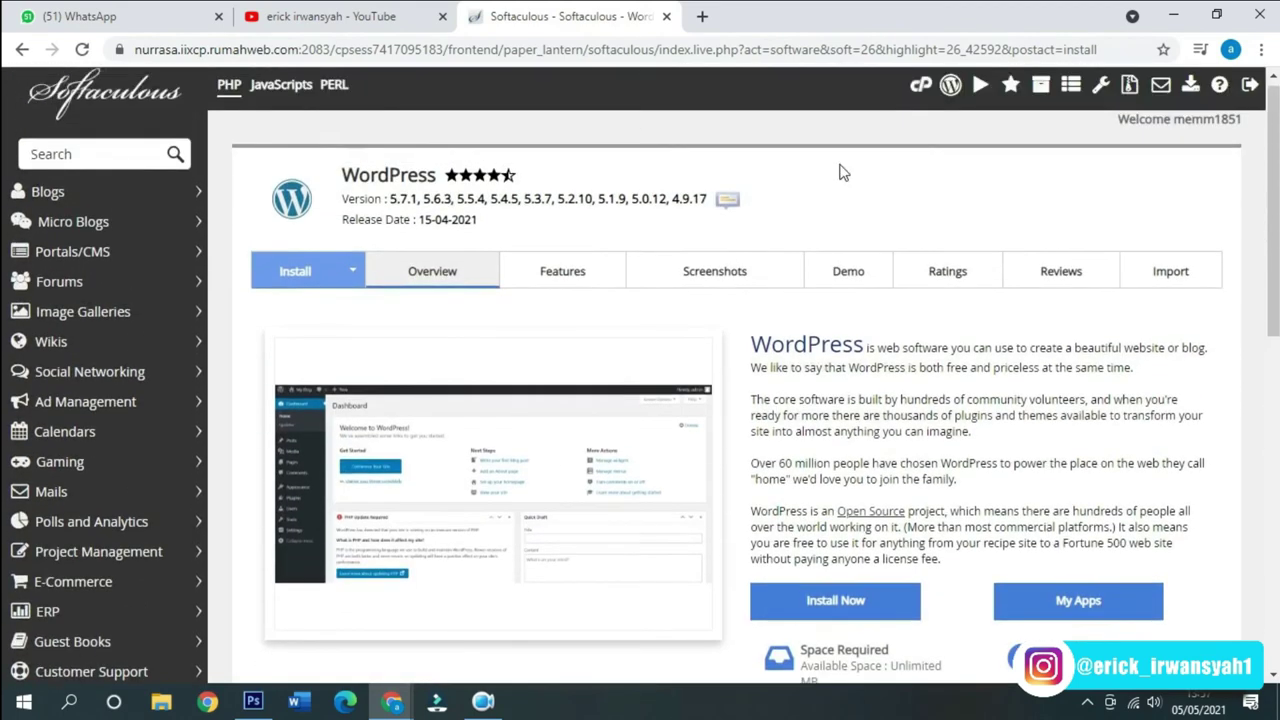
From the WordPress installations list, log in to the info.memiles.co.id/wp admin
{"action": "left_click", "coordinate": [951, 95]}
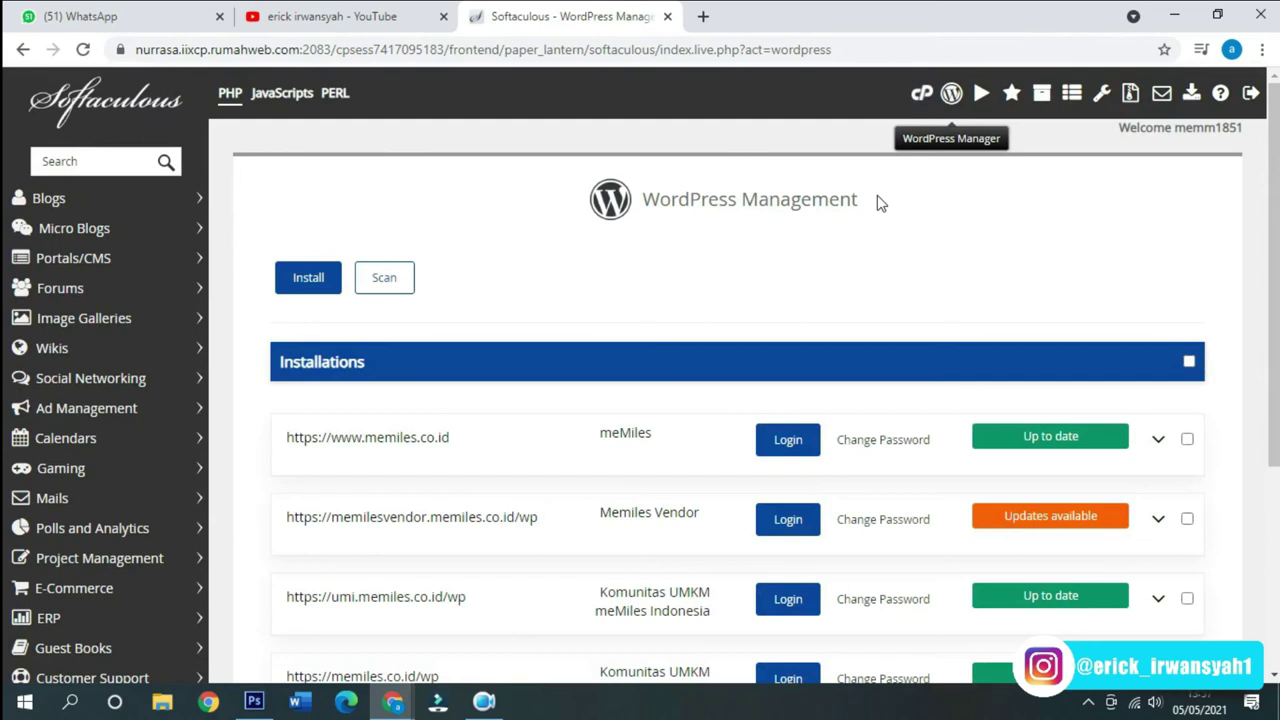
{"action": "scroll", "coordinate": [875, 205], "scroll_direction": "down", "scroll_amount": 3}
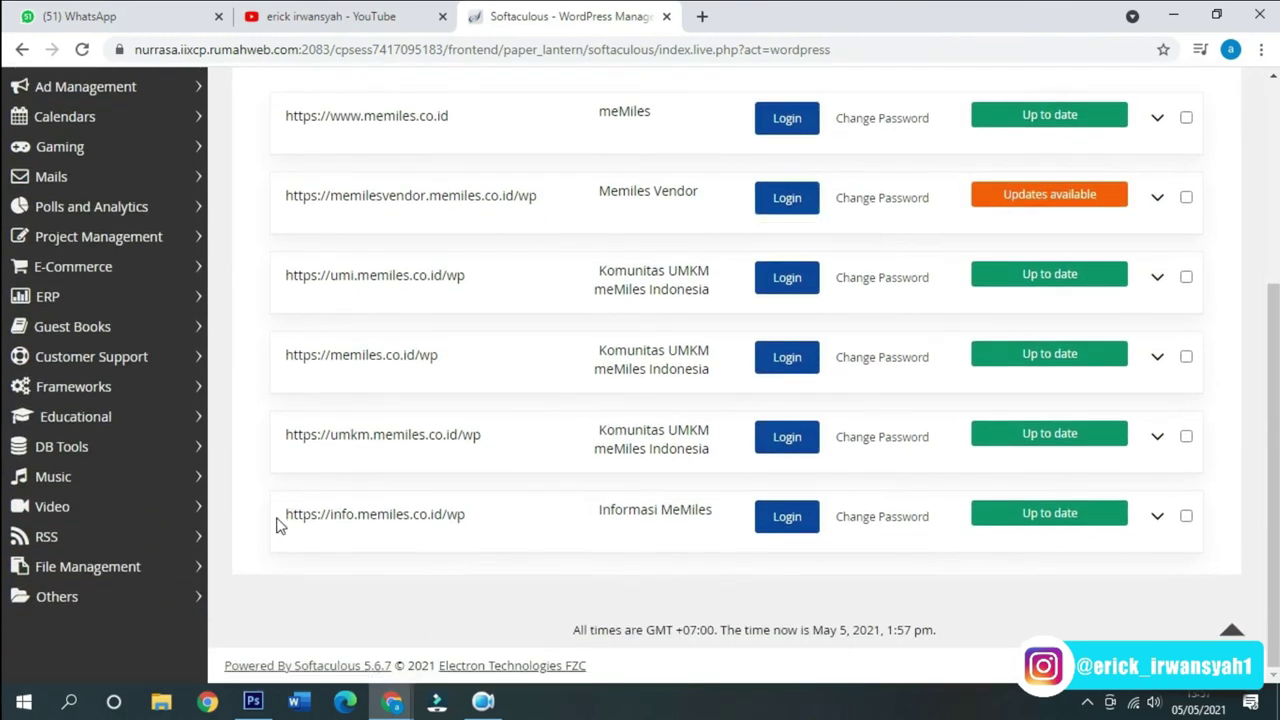
{"action": "left_click", "coordinate": [787, 517]}
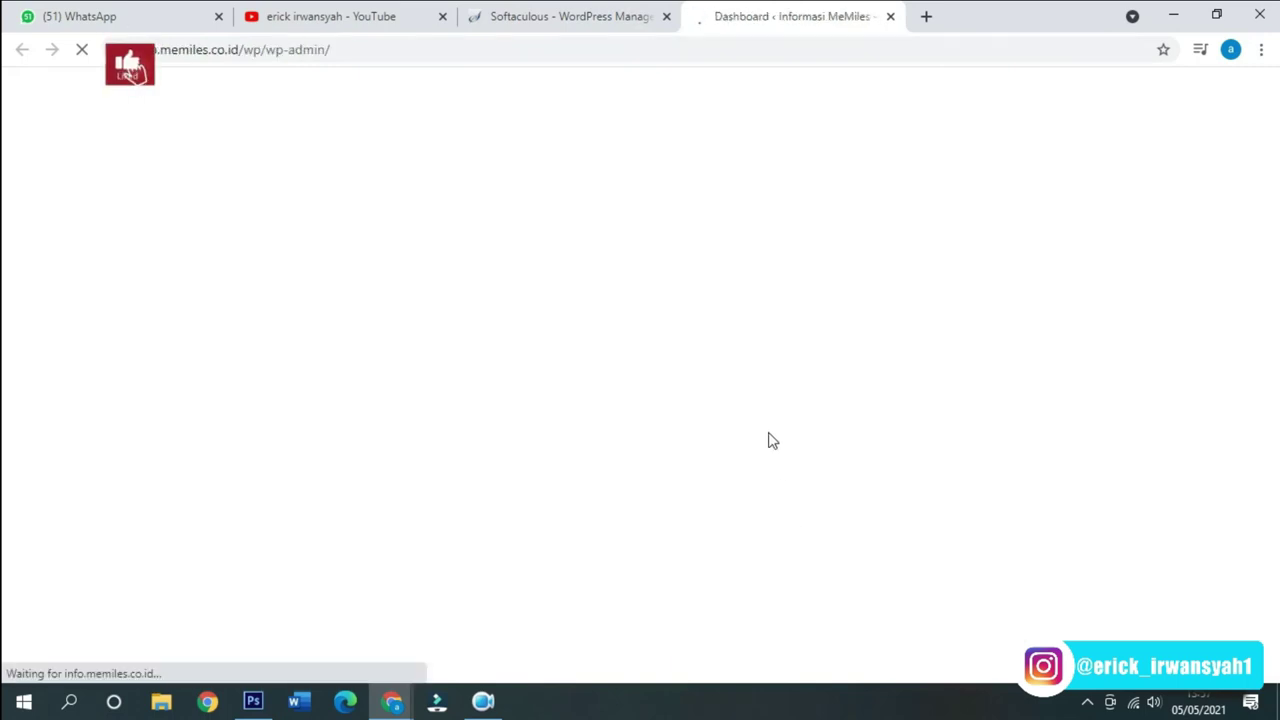
Open the Informasi MeMiles live site in a new tab, view it, then return to the dashboard
{"action": "scroll", "coordinate": [378, 316], "scroll_direction": "down", "scroll_amount": 2}
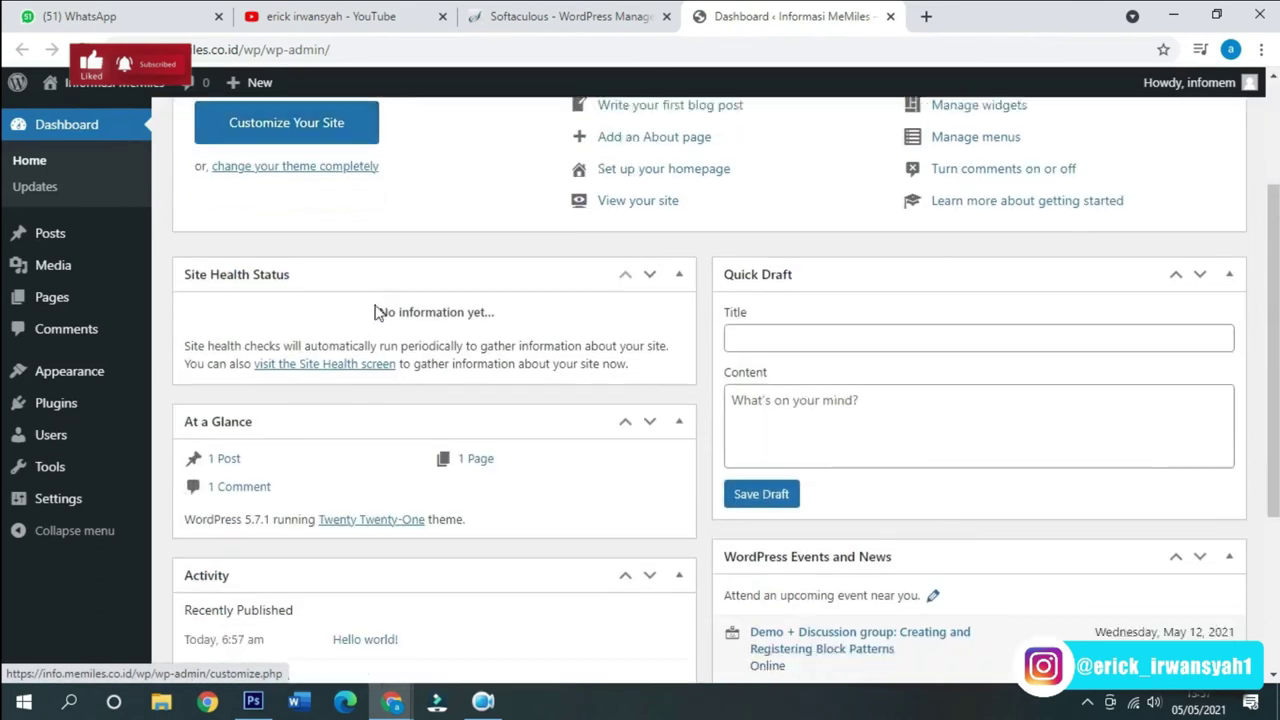
{"action": "scroll", "coordinate": [680, 391], "scroll_direction": "down", "scroll_amount": 3}
{"action": "scroll", "coordinate": [680, 397], "scroll_direction": "up", "scroll_amount": 1}
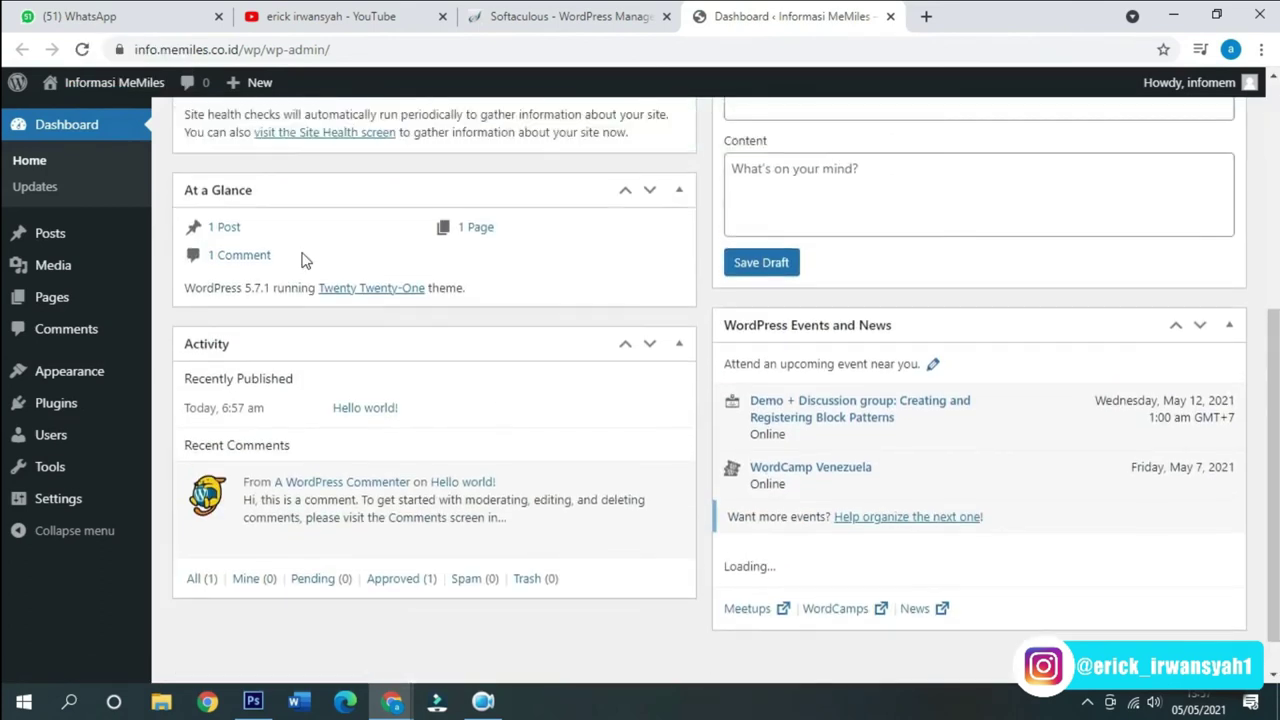
{"action": "scroll", "coordinate": [305, 260], "scroll_direction": "up", "scroll_amount": 5}
{"action": "mouse_move", "coordinate": [91, 80]}
{"action": "right_click", "coordinate": [88, 117]}
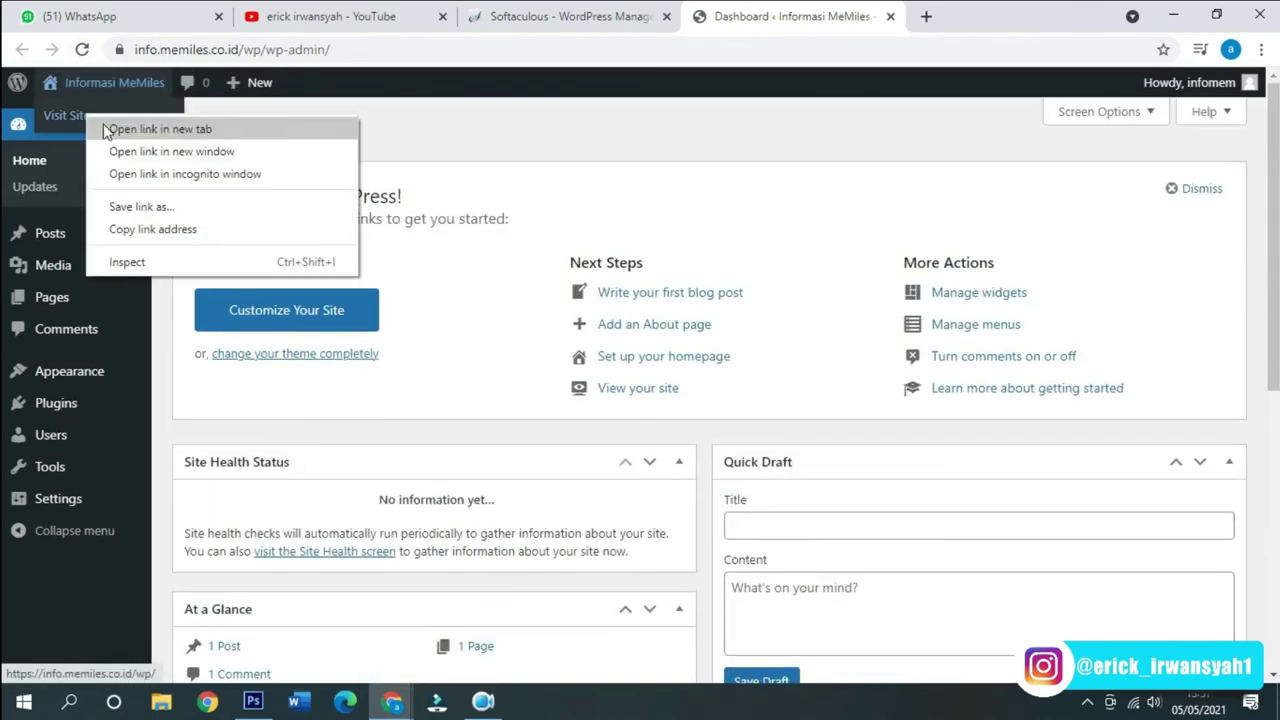
{"action": "left_click", "coordinate": [108, 129]}
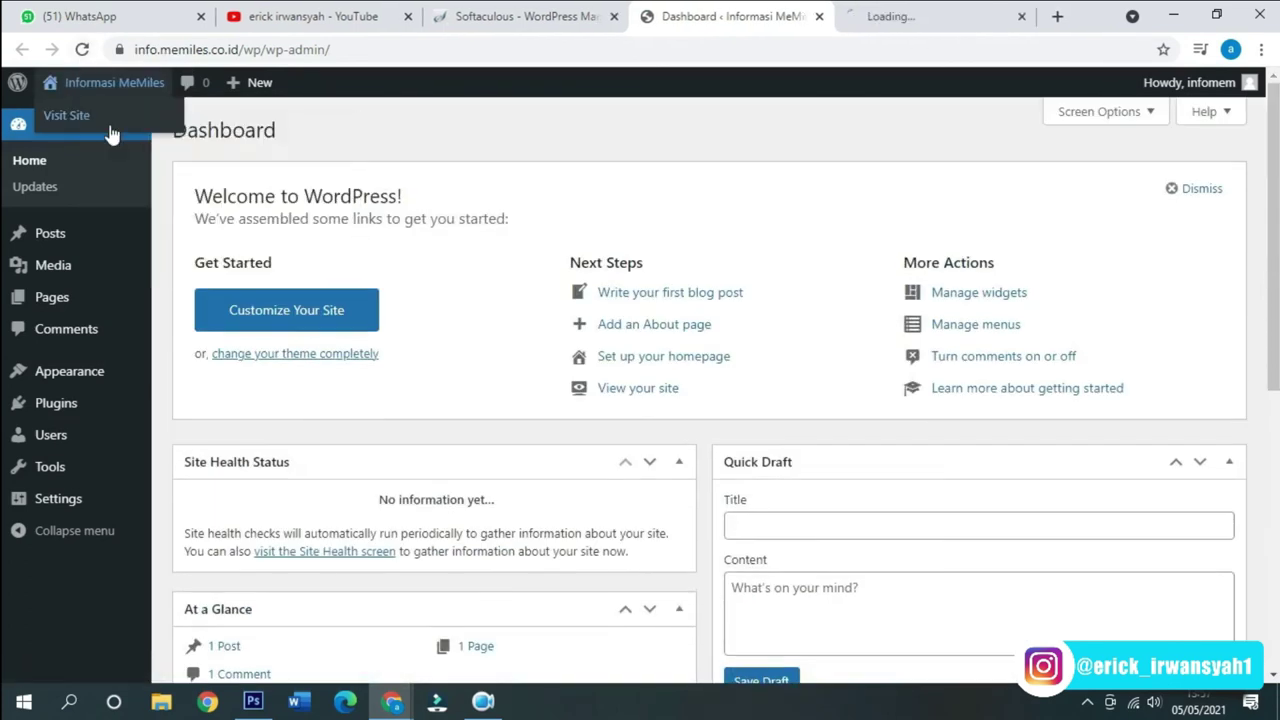
{"action": "left_click", "coordinate": [958, 14]}
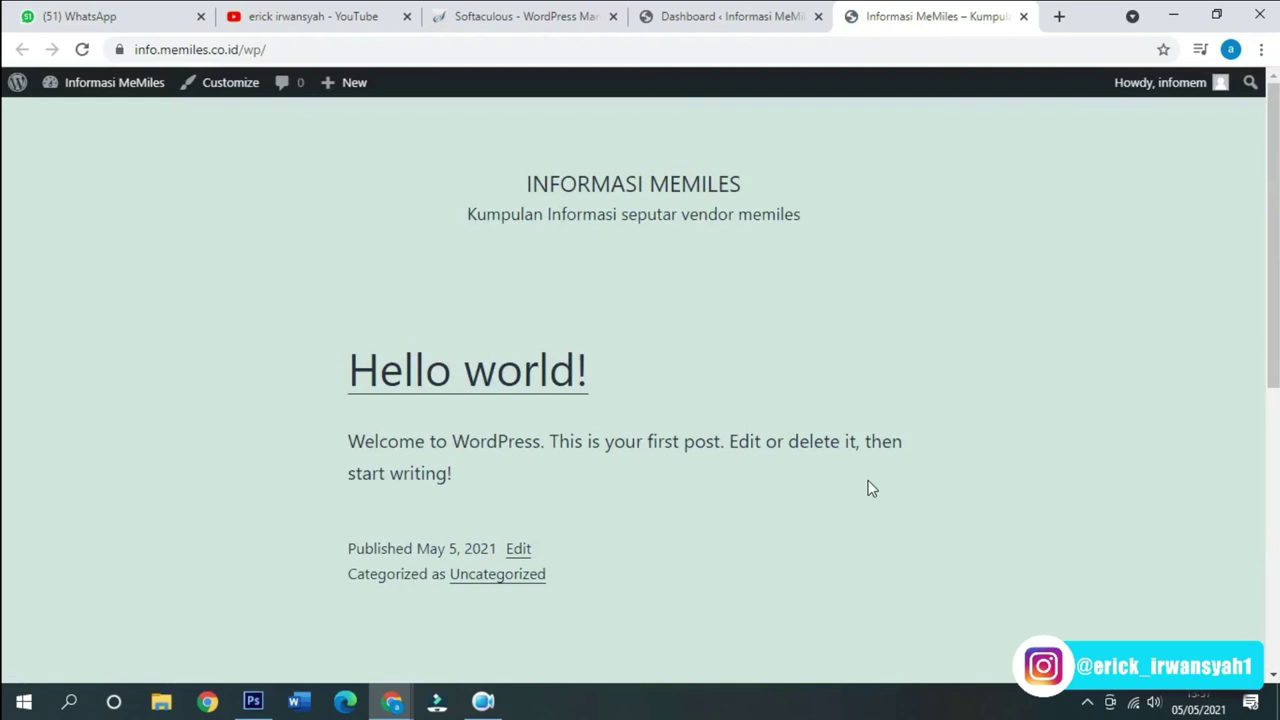
{"action": "left_click", "coordinate": [700, 14]}
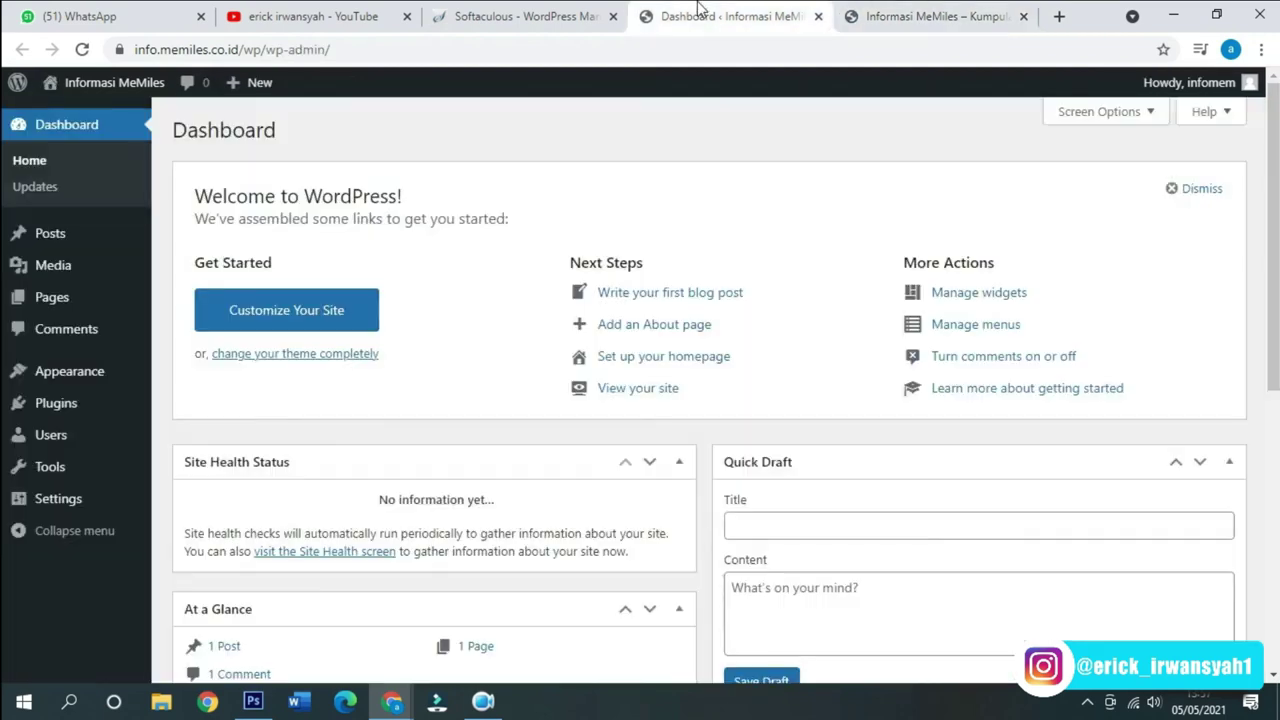
Install and activate the Hemingway theme from Themes > Add New, then go to the front-page tab
{"action": "left_click", "coordinate": [138, 385]}
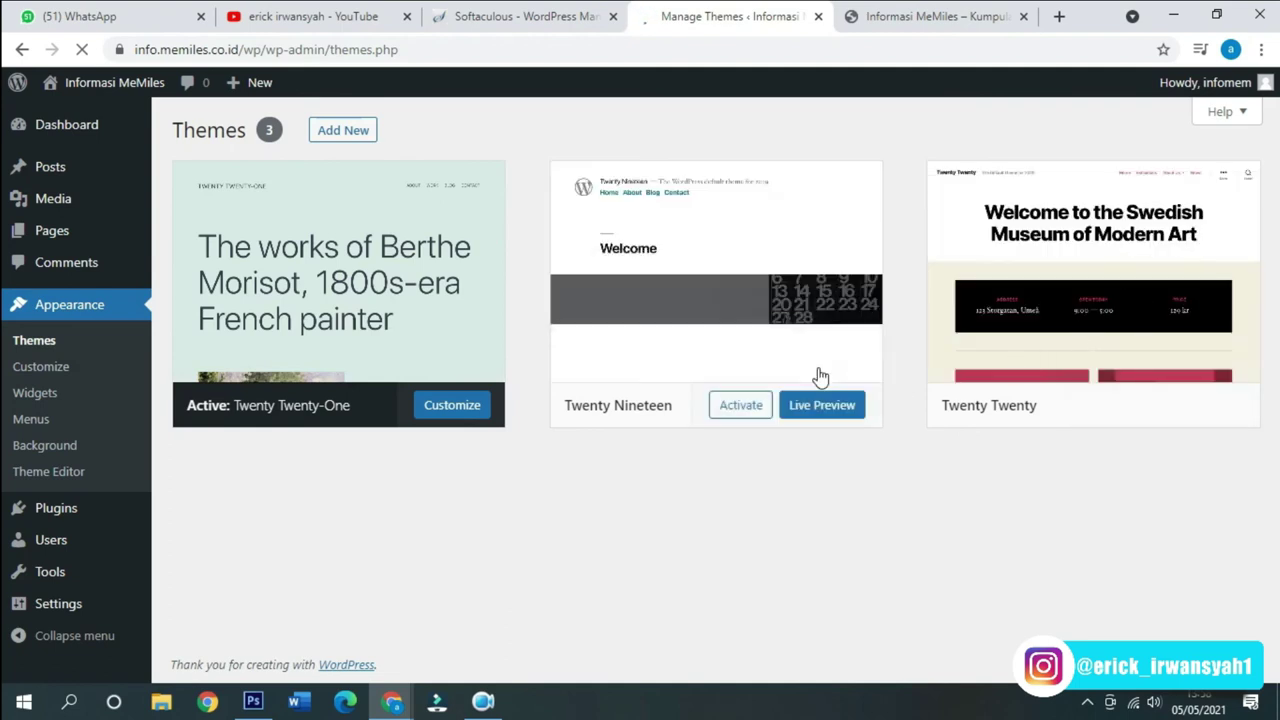
{"action": "scroll", "coordinate": [408, 549], "scroll_direction": "down", "scroll_amount": 2}
{"action": "left_click", "coordinate": [372, 487]}
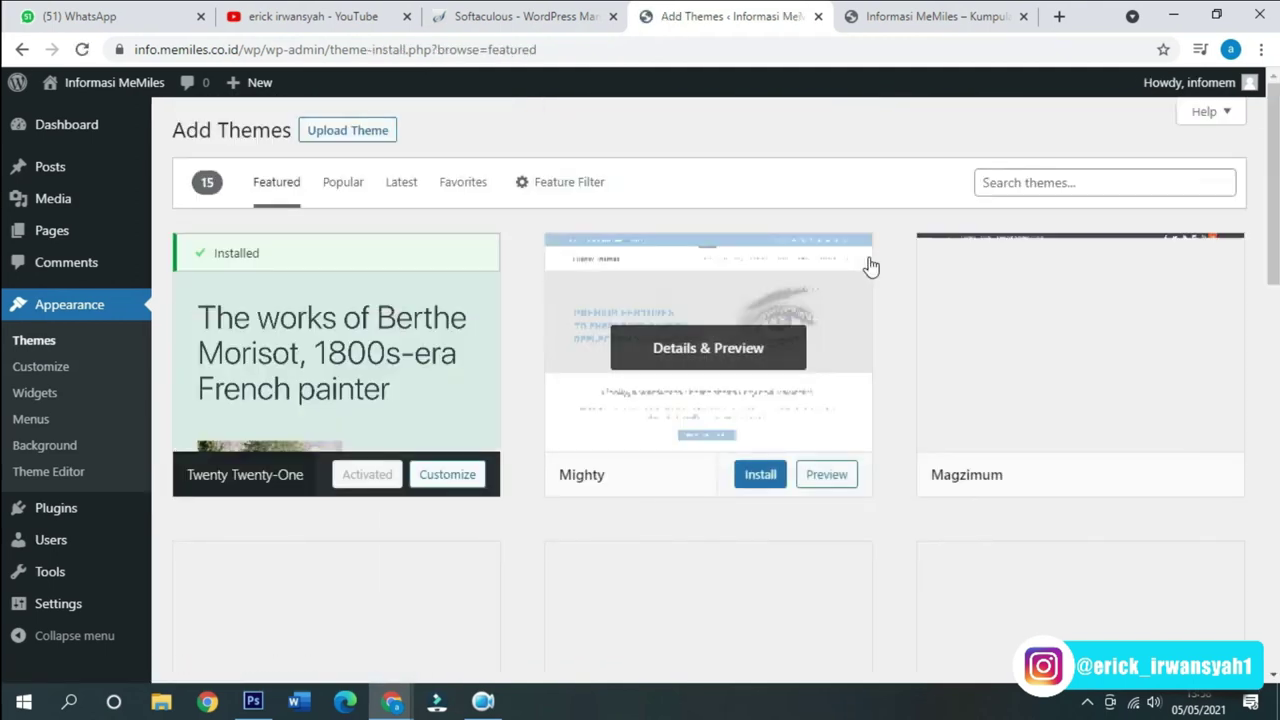
{"action": "scroll", "coordinate": [794, 309], "scroll_direction": "down", "scroll_amount": 2}
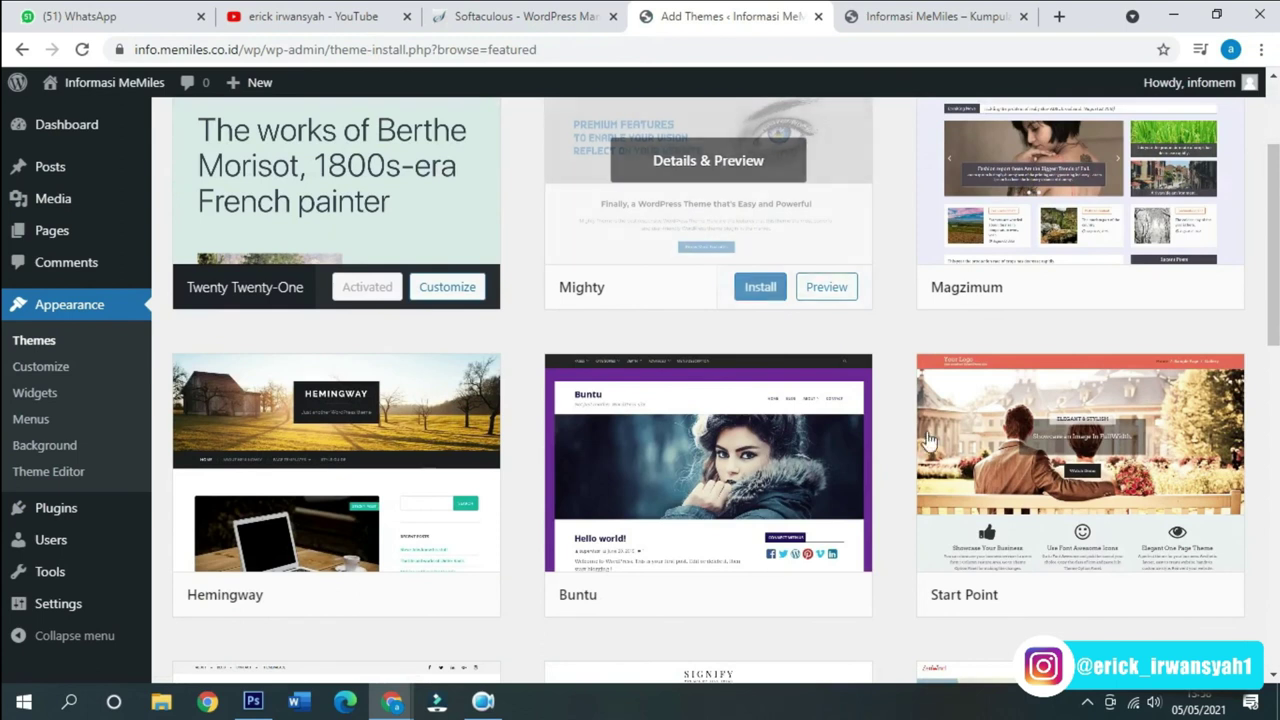
{"action": "scroll", "coordinate": [928, 440], "scroll_direction": "down", "scroll_amount": 1}
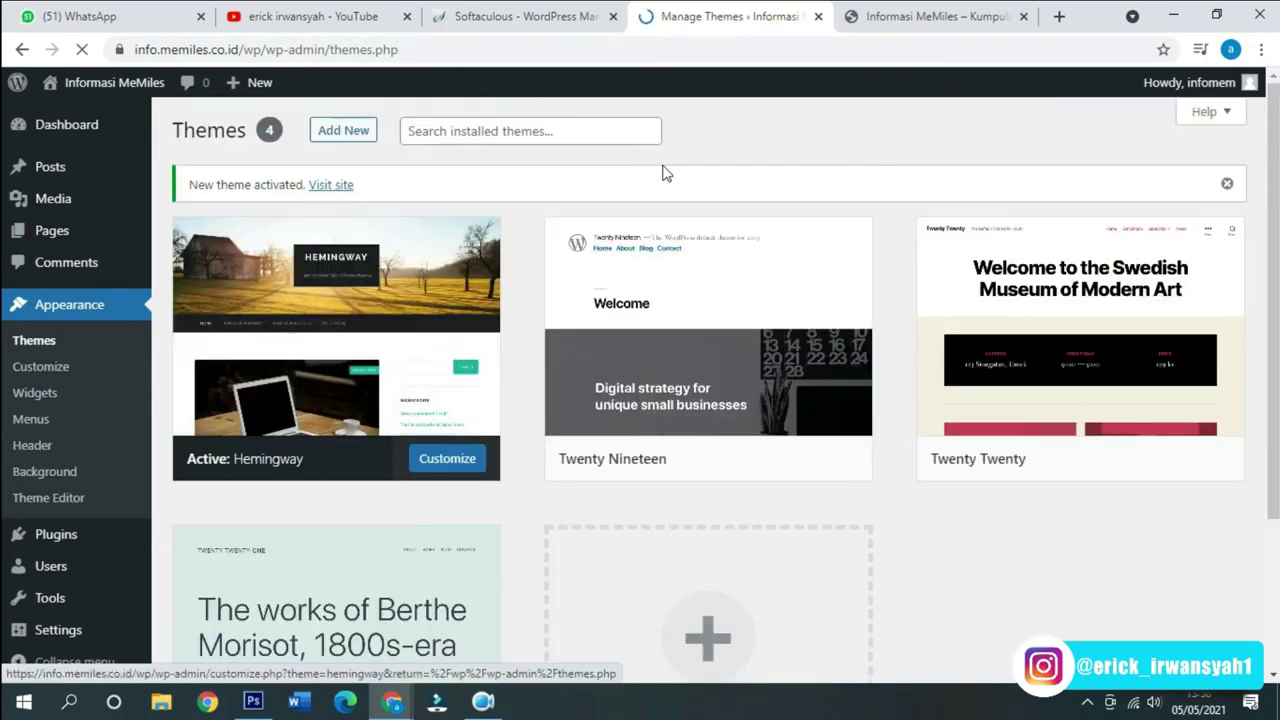
{"action": "left_click", "coordinate": [930, 16]}
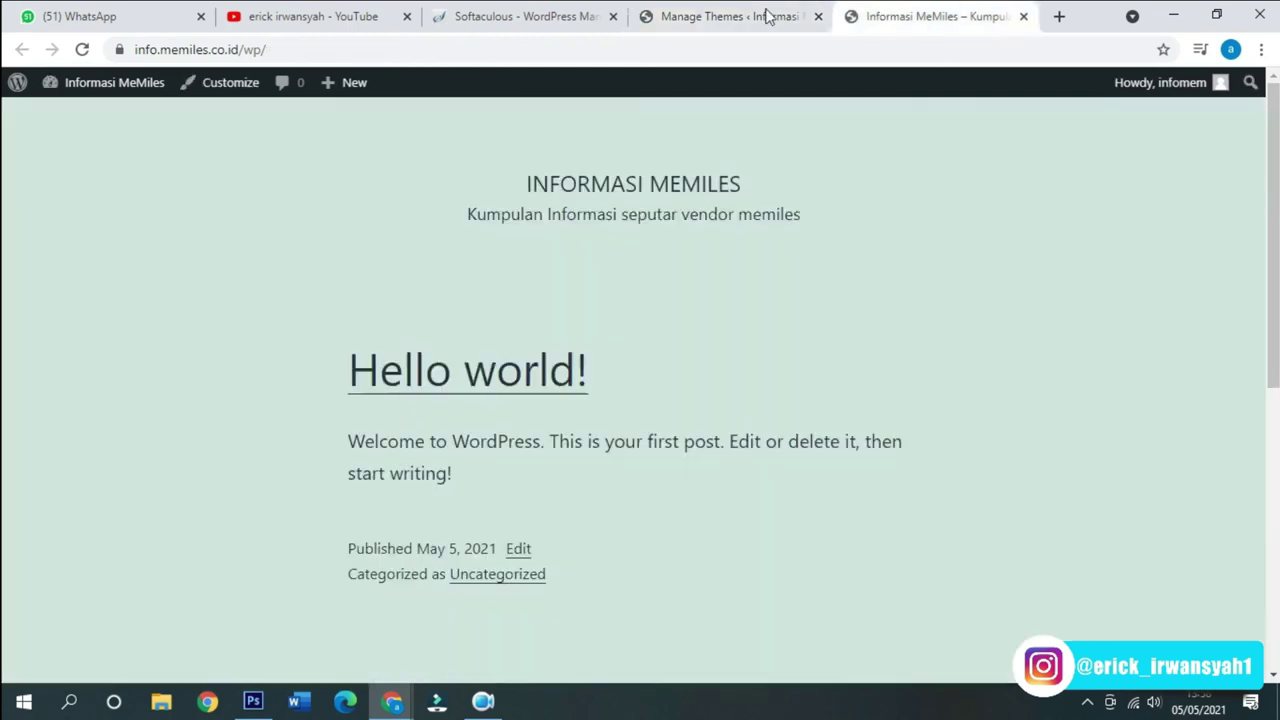
Reload the front page to show the Hemingway layout with its barn-and-field header, then launch Customize
{"action": "left_click", "coordinate": [86, 51]}
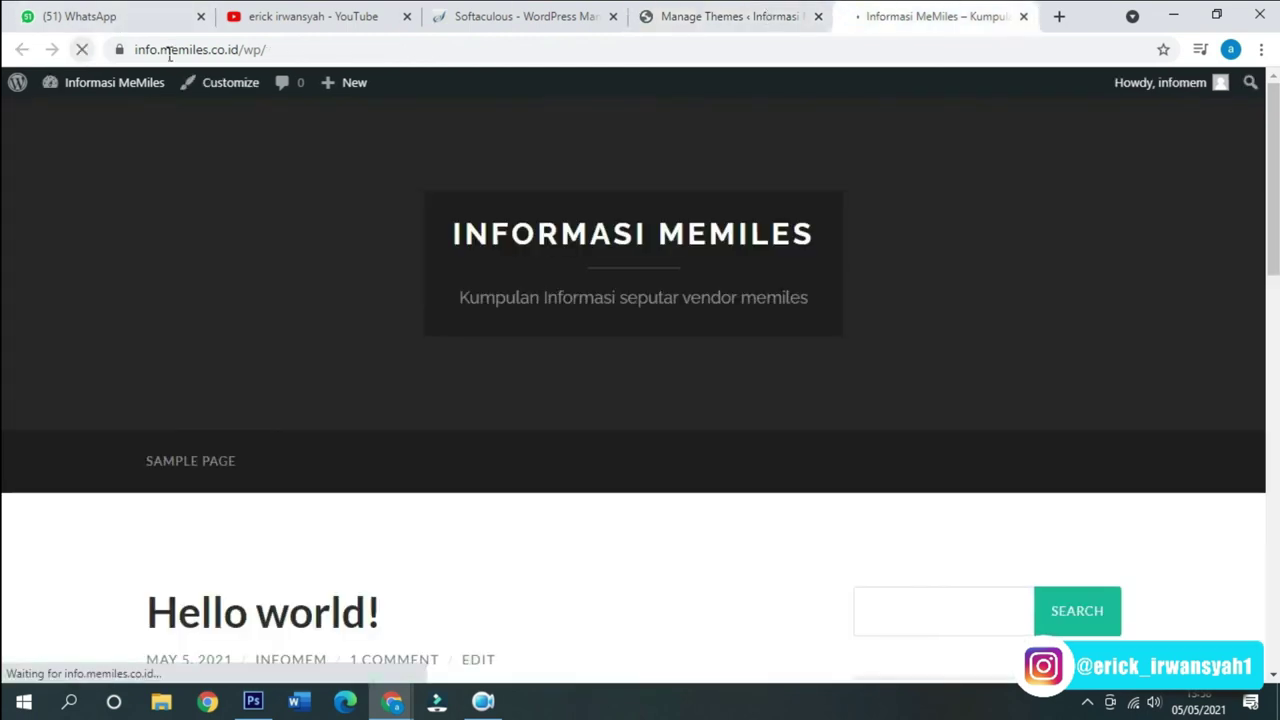
{"action": "scroll", "coordinate": [810, 315], "scroll_direction": "down", "scroll_amount": 6}
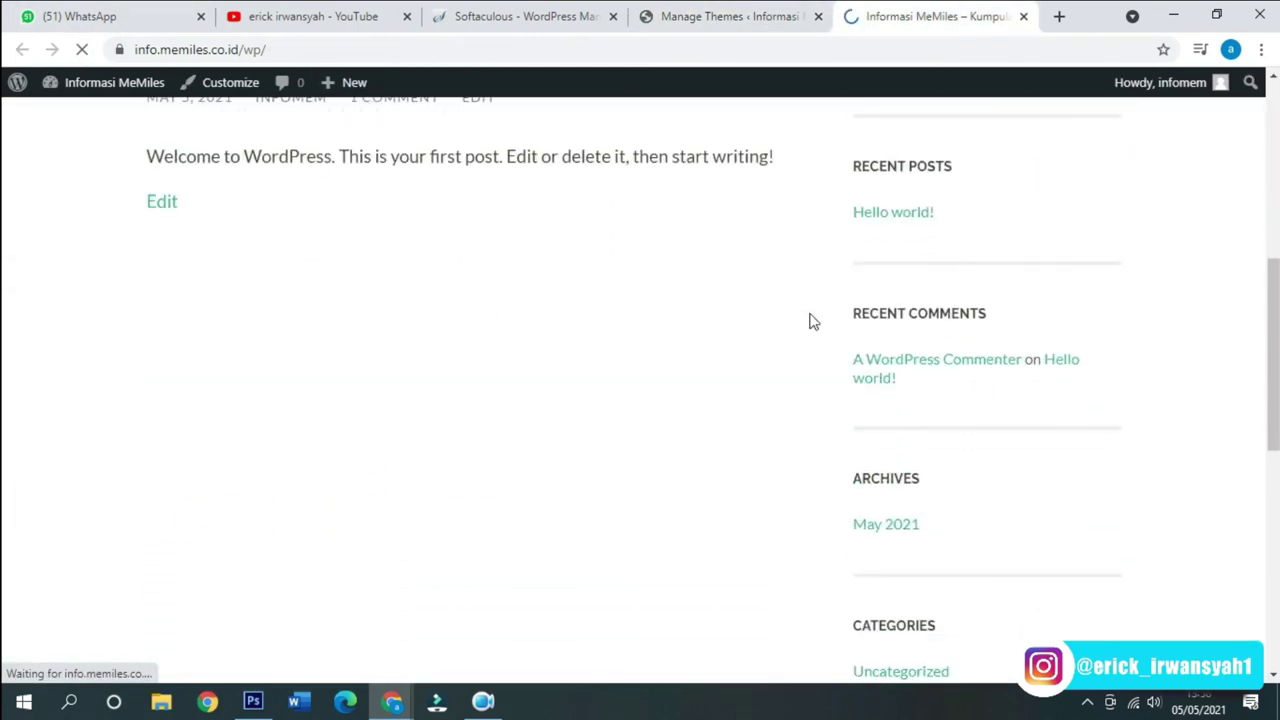
{"action": "scroll", "coordinate": [810, 320], "scroll_direction": "down", "scroll_amount": 6}
{"action": "scroll", "coordinate": [794, 320], "scroll_direction": "up", "scroll_amount": 8}
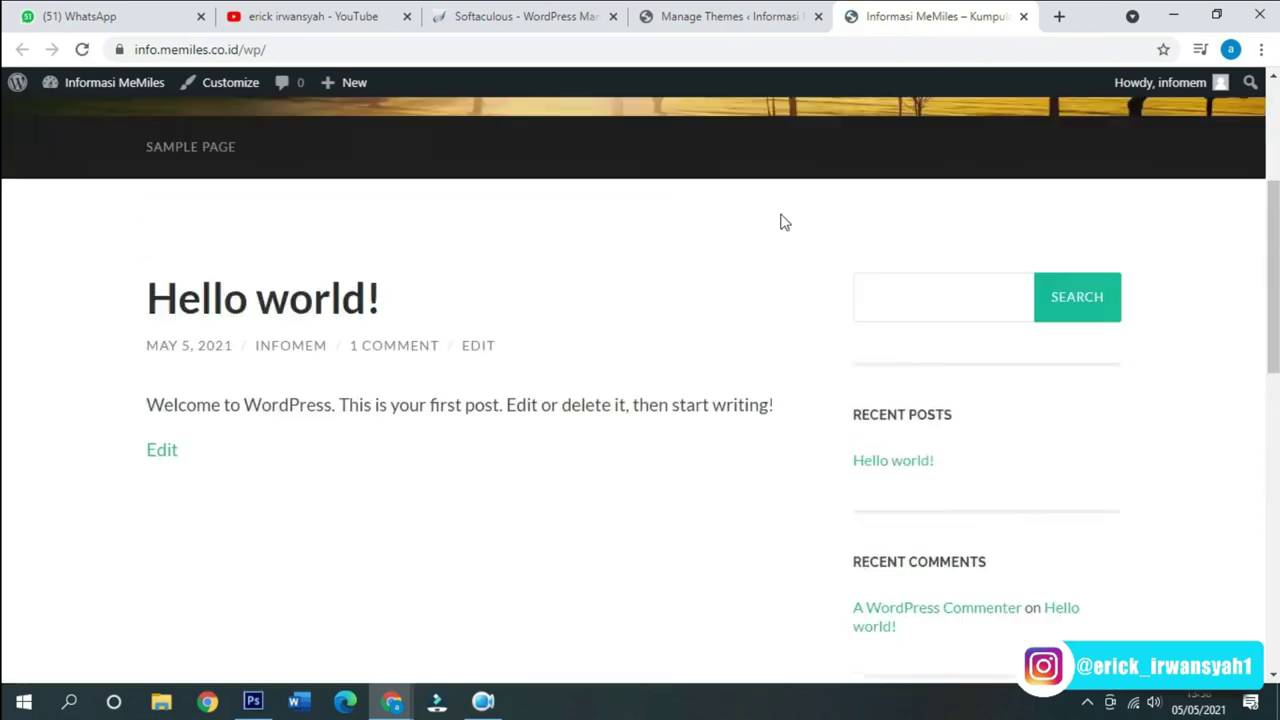
{"action": "scroll", "coordinate": [784, 222], "scroll_direction": "up", "scroll_amount": 3}
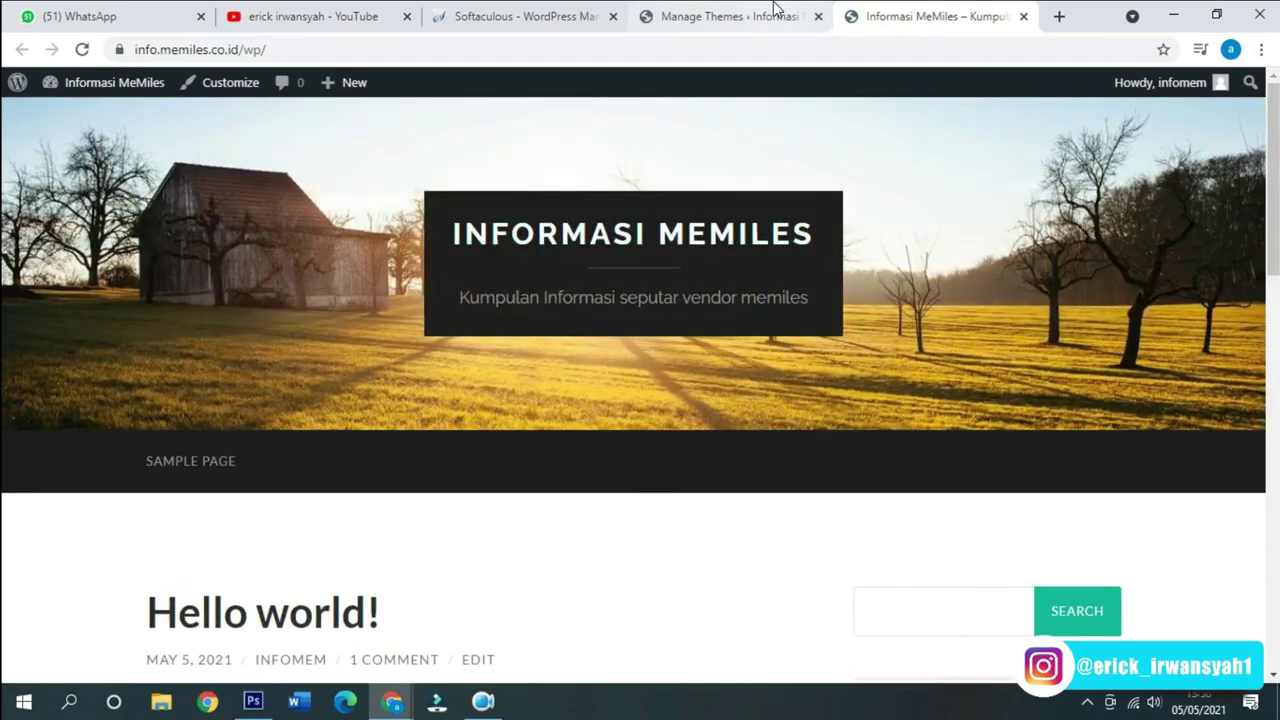
{"action": "left_click", "coordinate": [228, 88]}
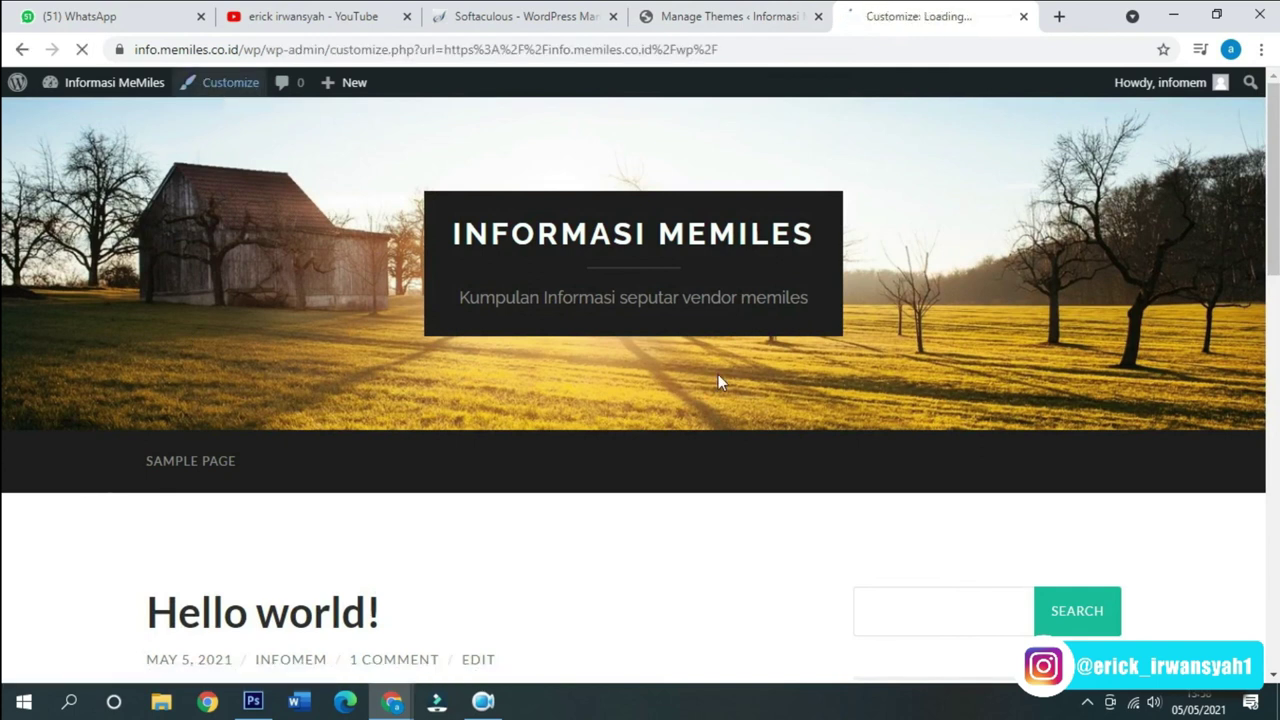